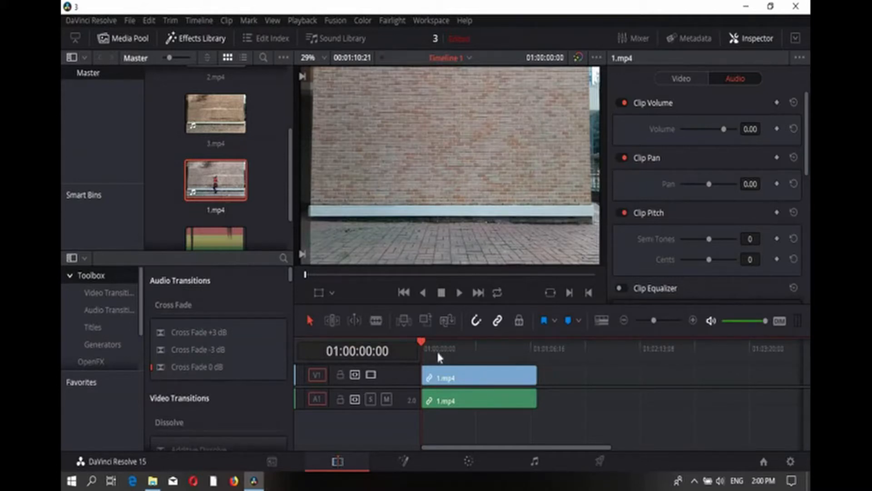
- Trim the start of clip 1.mp4 to 01:00:19:03 and move the clip back to the beginning of the timeline
{"action": "key", "text": "space"}
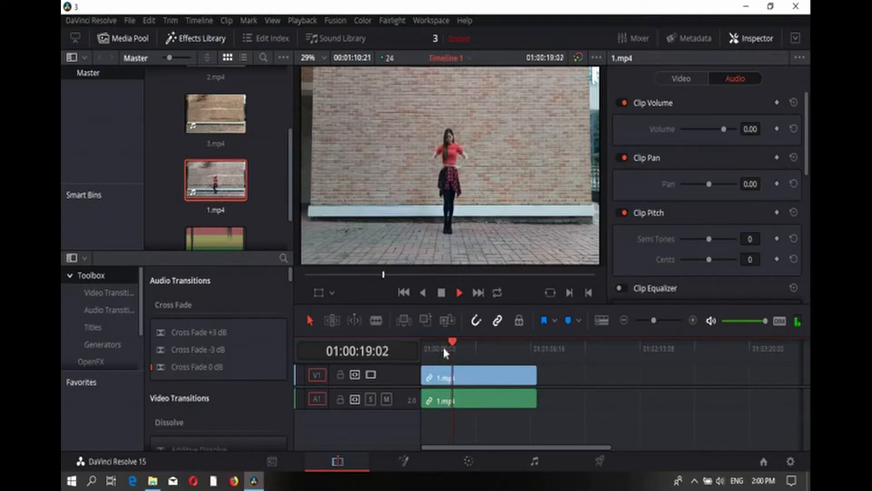
{"action": "key", "text": "space"}
{"action": "key", "text": "Left"}
{"action": "key", "text": "Left"}
{"action": "key", "text": "Left"}
{"action": "key", "text": "Left"}
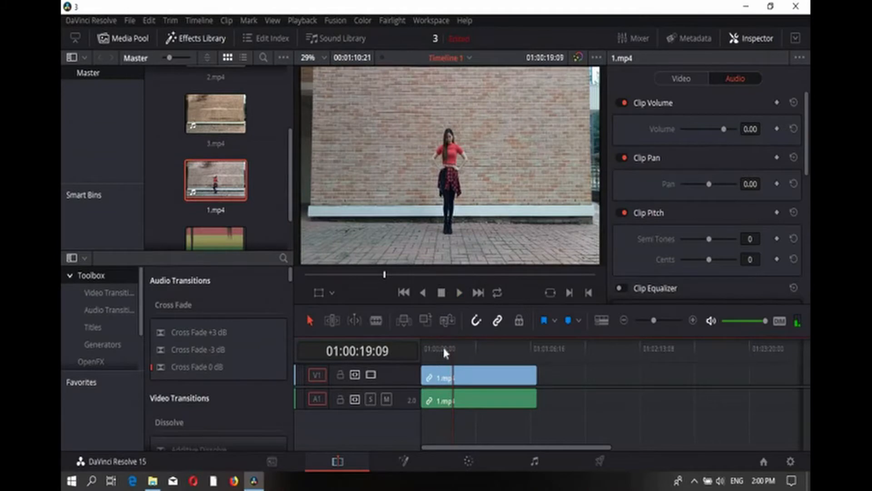
{"action": "key", "text": "Left"}
{"action": "key", "text": "Left"}
{"action": "key", "text": "Left"}
{"action": "key", "text": "Right"}
{"action": "key", "text": "Left"}
{"action": "key", "text": "Right"}
{"action": "key", "text": "Left"}
{"action": "key", "text": "Right"}
{"action": "key", "text": "Left"}
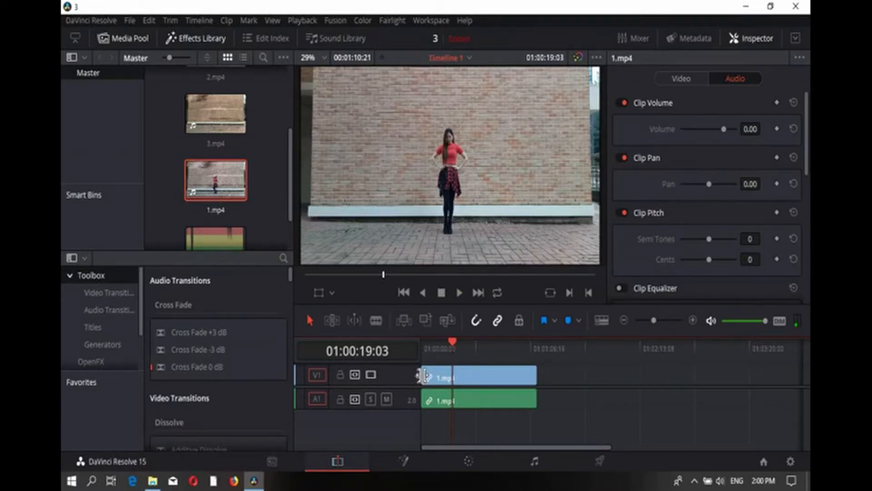
{"action": "left_click_drag", "start_coordinate": [424, 376], "coordinate": [452, 376]}
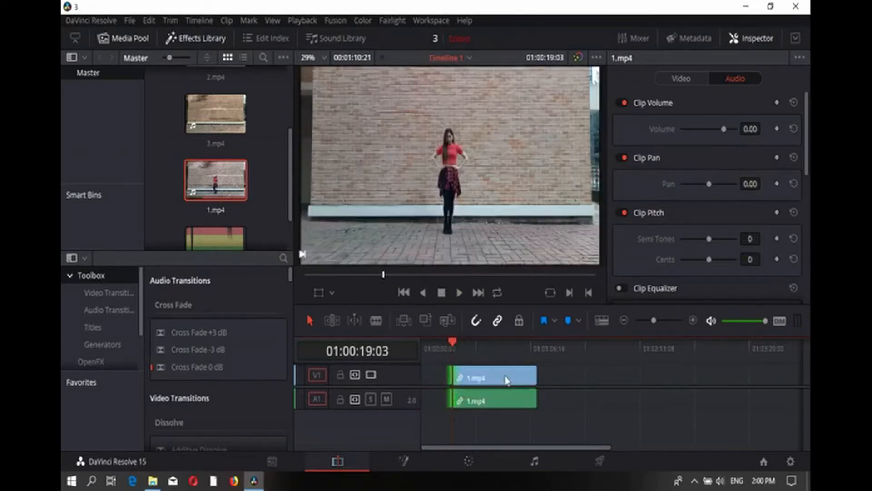
{"action": "left_click_drag", "start_coordinate": [507, 381], "coordinate": [455, 378]}
- Play back the trimmed 1.mp4 clip from the start of the timeline
{"action": "left_click_drag", "start_coordinate": [455, 347], "coordinate": [387, 367]}
{"action": "key", "text": "space"}
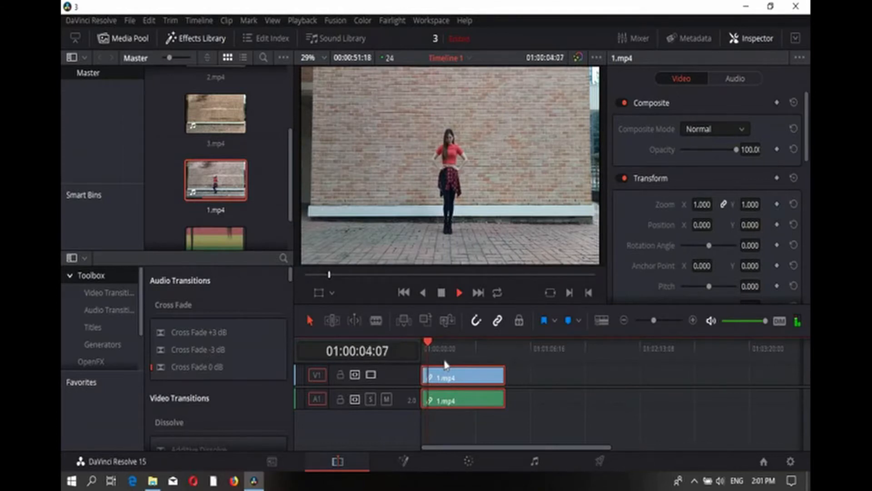
{"action": "key", "text": "space"}
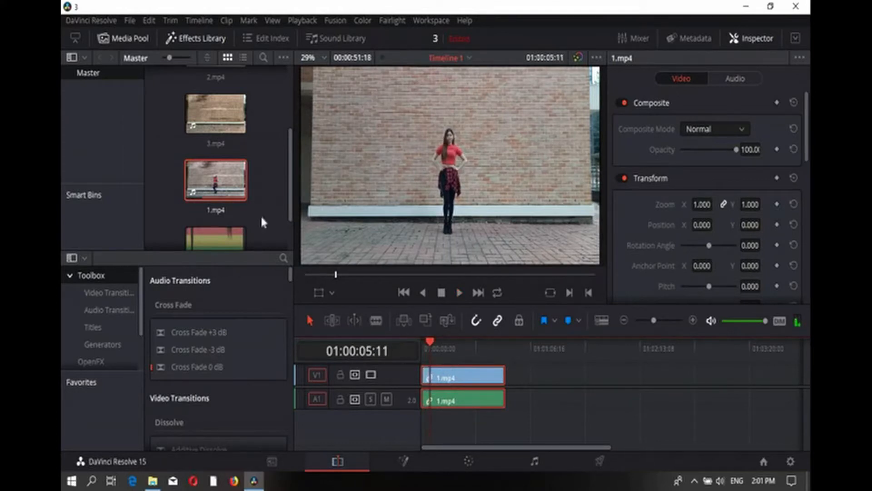
- Place the Red Velvet audio on a new audio track at the timeline start and mute track A1
{"action": "scroll", "coordinate": [260, 203], "scroll_direction": "down", "scroll_amount": 2}
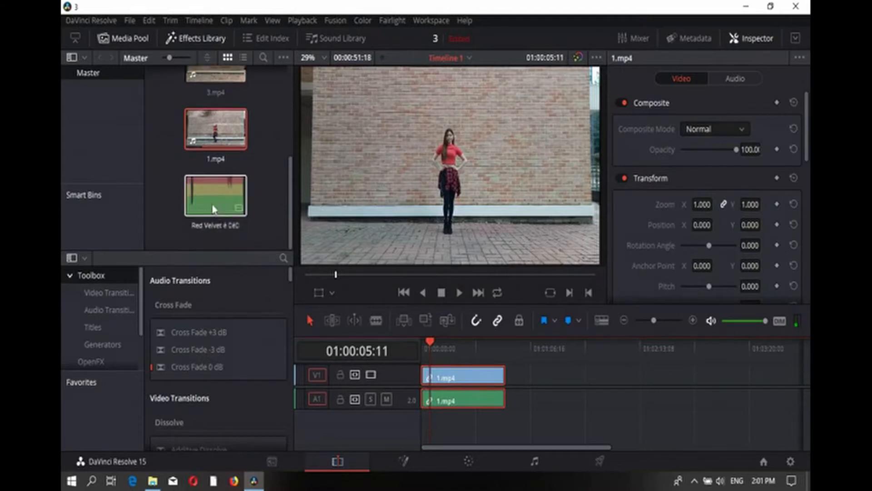
{"action": "left_click_drag", "start_coordinate": [236, 220], "coordinate": [425, 421]}
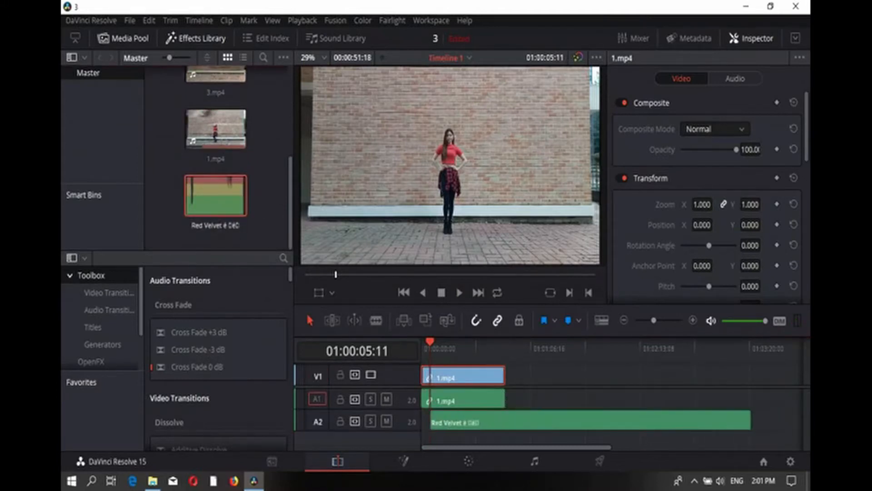
{"action": "left_click", "coordinate": [386, 399]}
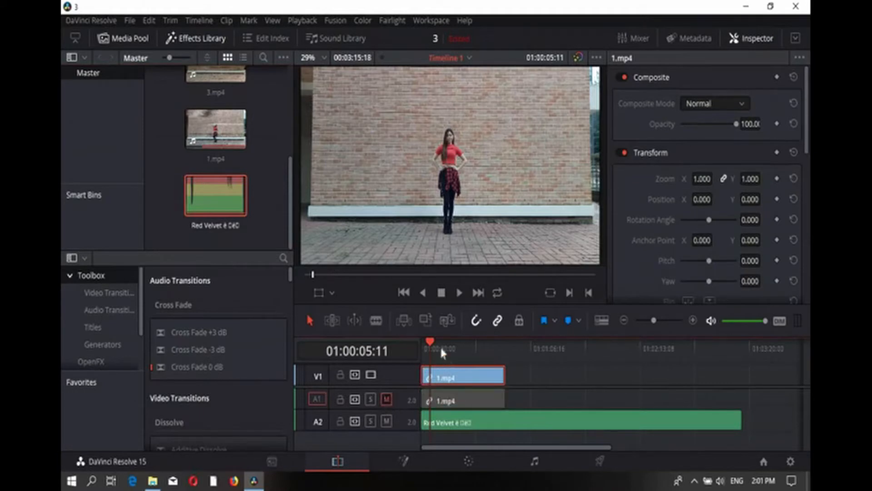
- Disable video track V1 and trim the first 9 frames off the Red Velvet audio, keeping it at the timeline start
{"action": "left_click", "coordinate": [423, 350]}
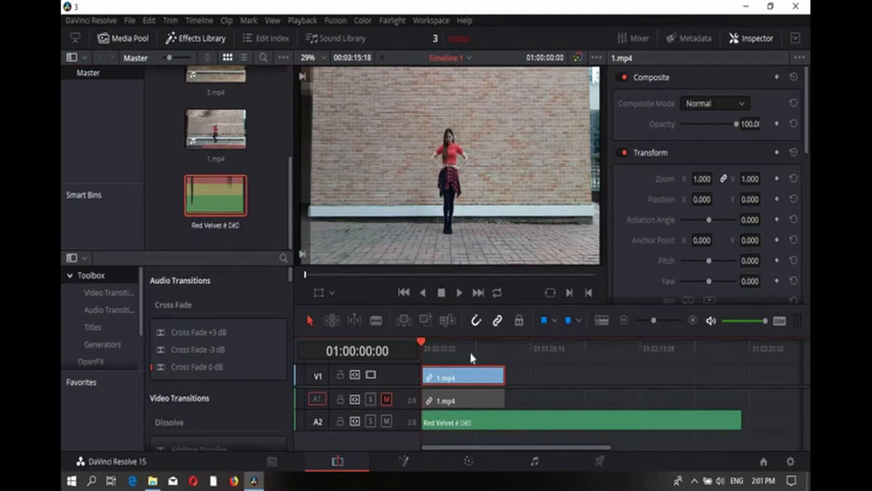
{"action": "left_click", "coordinate": [371, 374]}
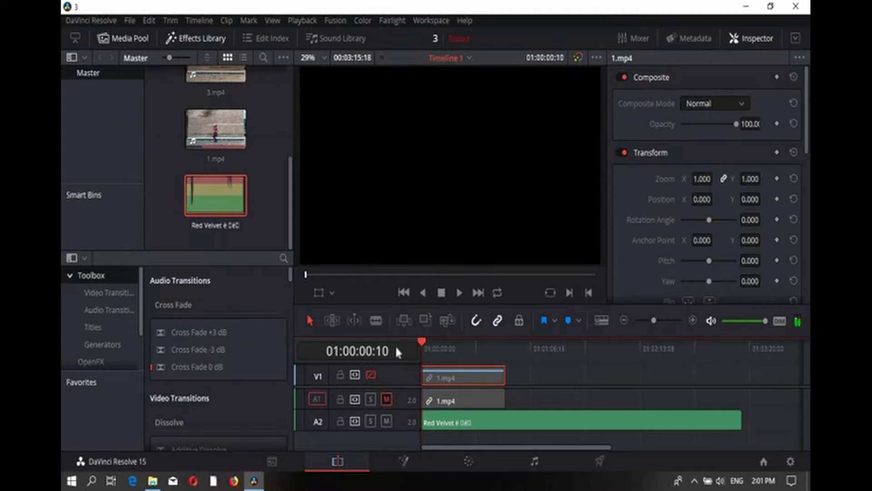
{"action": "left_click", "coordinate": [661, 321]}
{"action": "left_click_drag", "start_coordinate": [422, 421], "coordinate": [459, 423]}
- Unmute track A1, re-enable video track V1 and play the synced clip and music from the start
{"action": "left_click", "coordinate": [387, 400]}
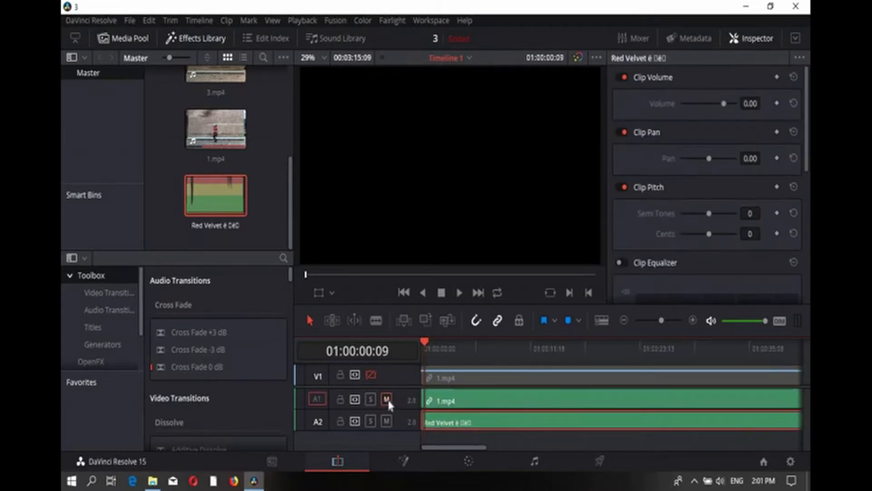
{"action": "left_click", "coordinate": [371, 375]}
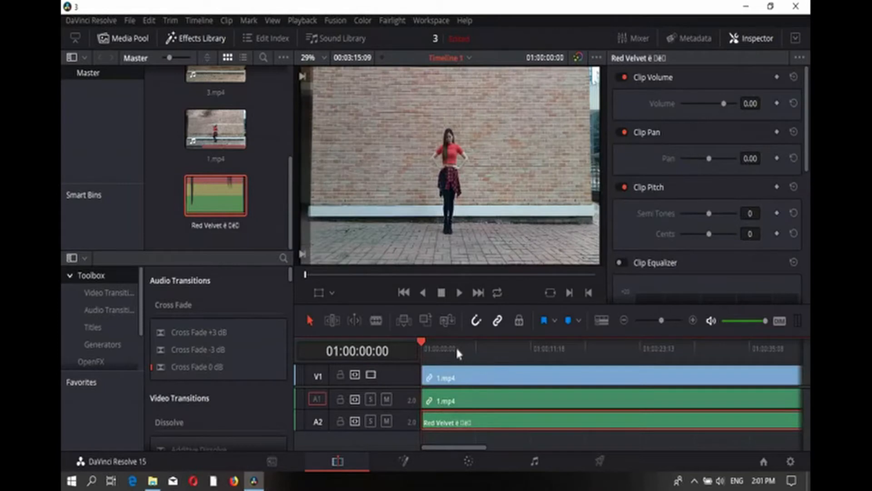
{"action": "key", "text": "space"}
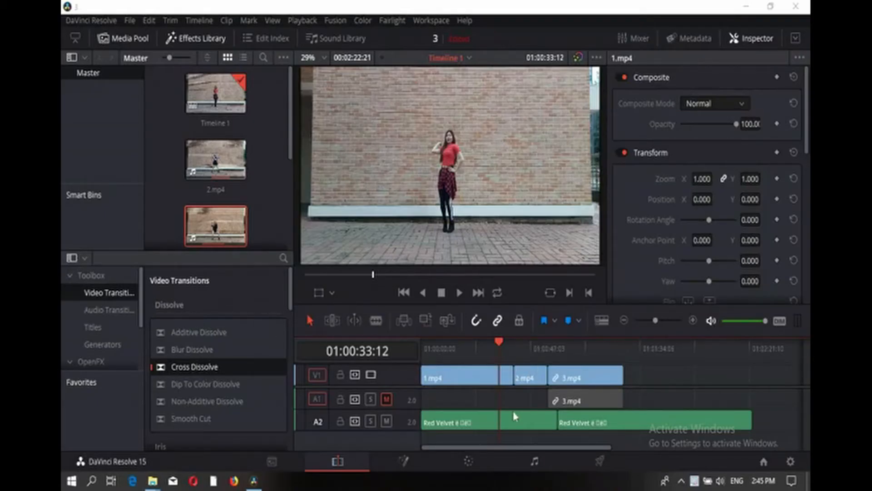
- Apply a Cross Dissolve video transition at the cut between 1.mp4 and 2.mp4
{"action": "left_click", "coordinate": [200, 39]}
{"action": "left_click", "coordinate": [200, 38]}
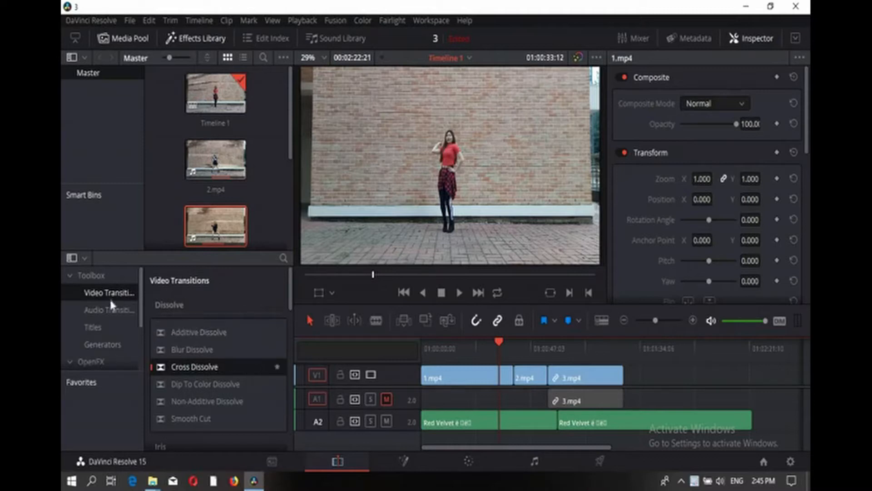
{"action": "scroll", "coordinate": [231, 391], "scroll_direction": "down", "scroll_amount": 5}
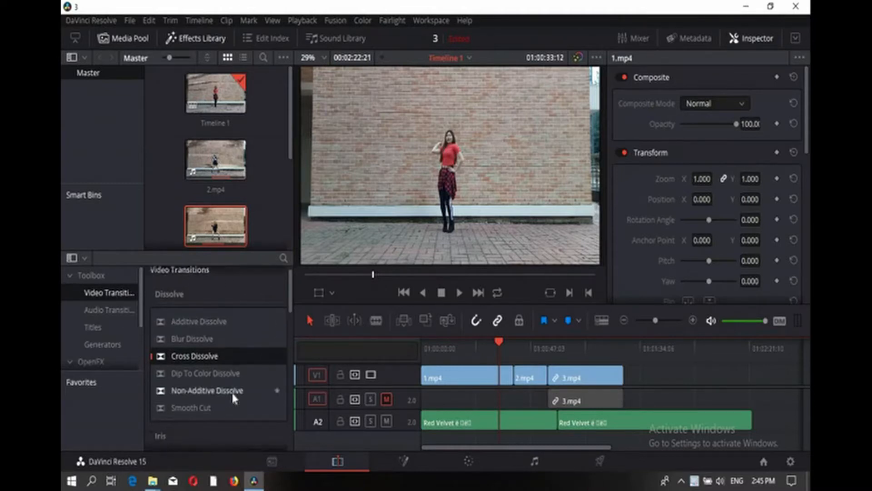
{"action": "scroll", "coordinate": [230, 391], "scroll_direction": "down", "scroll_amount": 12}
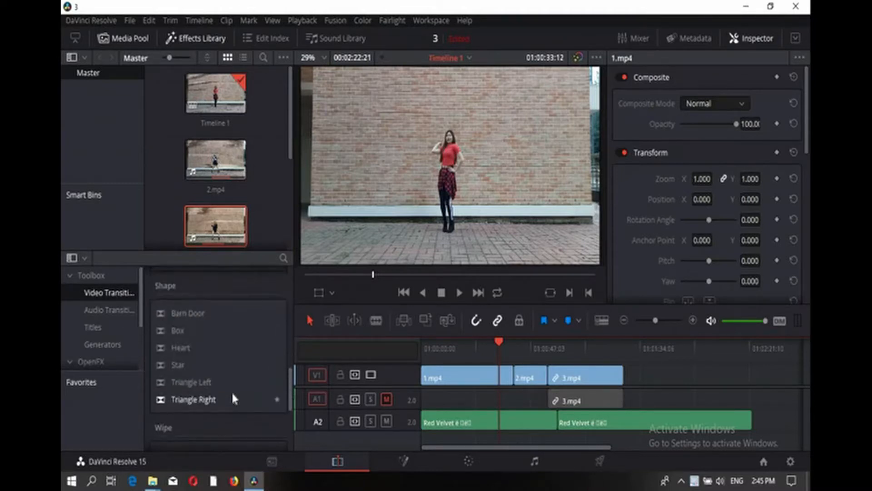
{"action": "scroll", "coordinate": [233, 396], "scroll_direction": "up", "scroll_amount": 15}
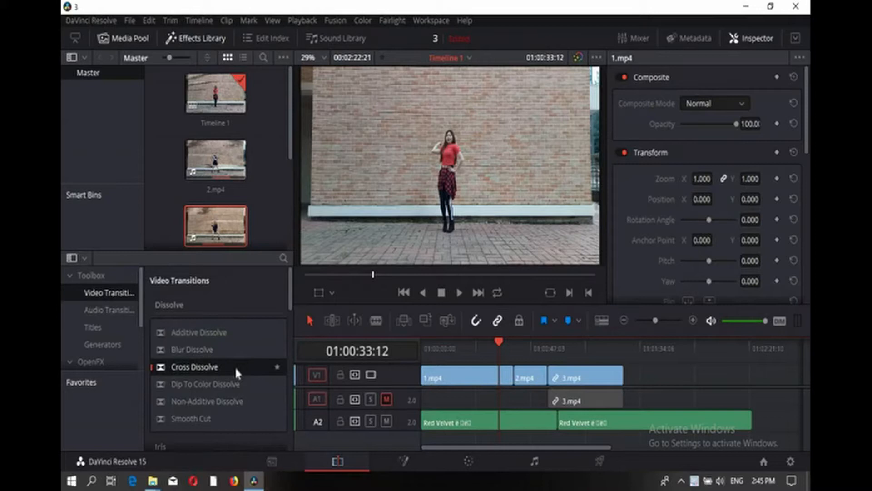
{"action": "left_click_drag", "start_coordinate": [234, 366], "coordinate": [516, 372]}
- Play back the transition between 1.mp4 and 2.mp4 several times to review it
{"action": "left_click", "coordinate": [661, 318]}
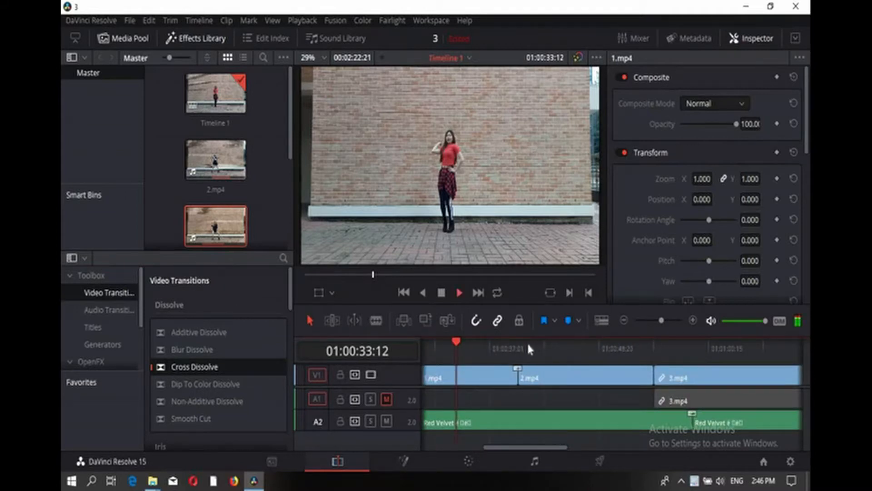
{"action": "key", "text": "space"}
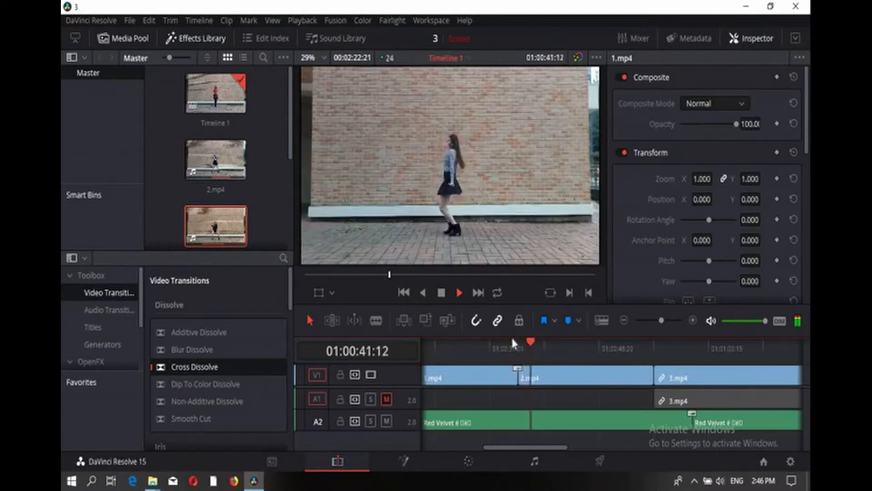
{"action": "key", "text": "space"}
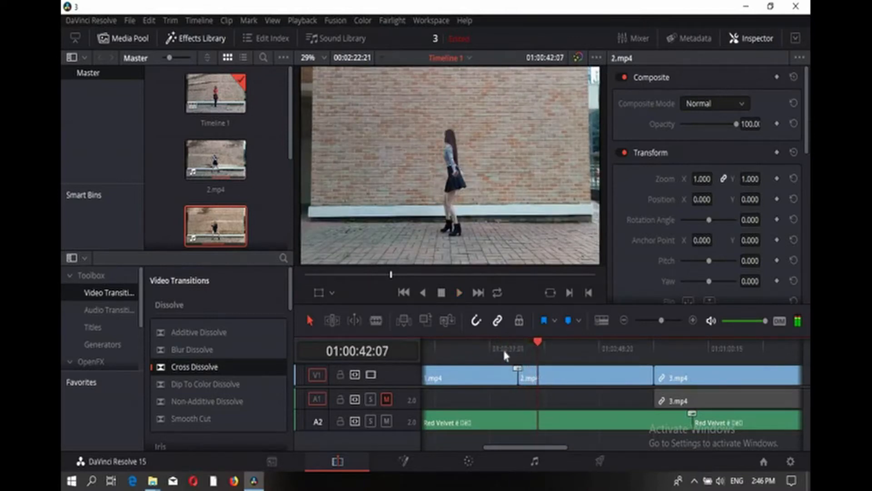
{"action": "left_click", "coordinate": [503, 348]}
{"action": "key", "text": "space"}
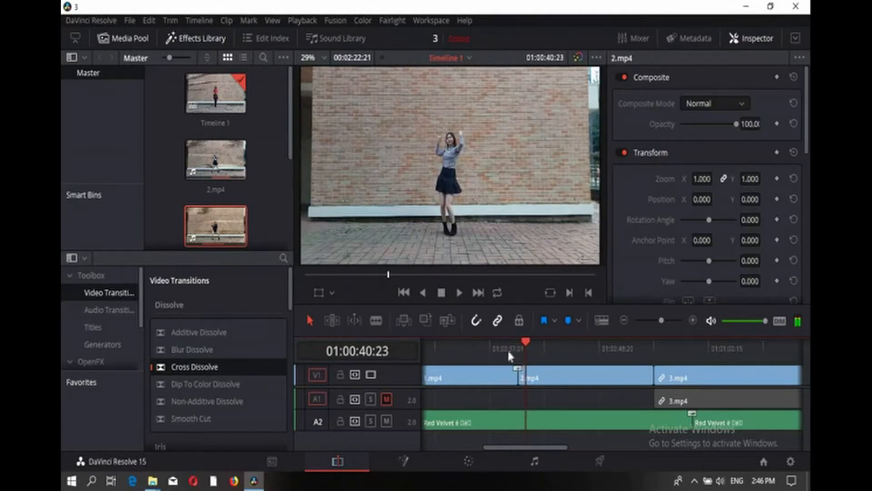
{"action": "left_click", "coordinate": [509, 349]}
{"action": "key", "text": "space"}
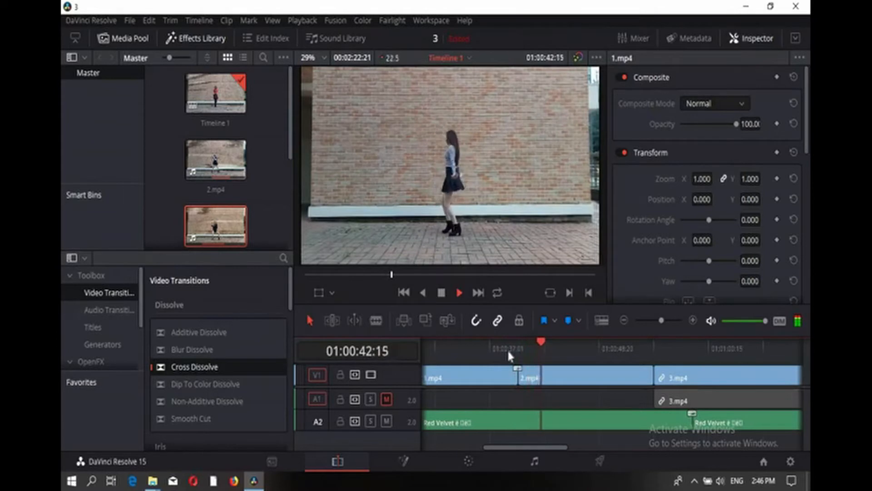
- Shorten the Cross Dissolve between 1.mp4 and 2.mp4 to 0.5 seconds (12 frames)
{"action": "left_click", "coordinate": [507, 348]}
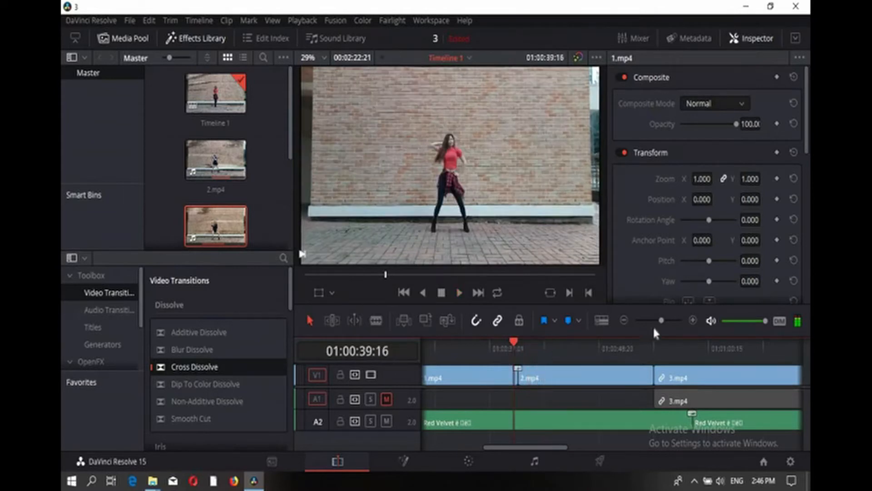
{"action": "left_click", "coordinate": [670, 321]}
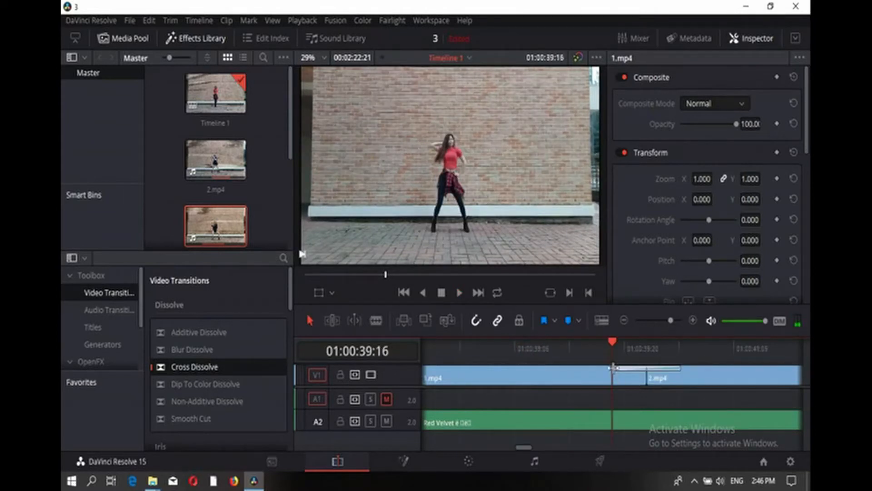
{"action": "left_click_drag", "start_coordinate": [613, 367], "coordinate": [634, 369]}
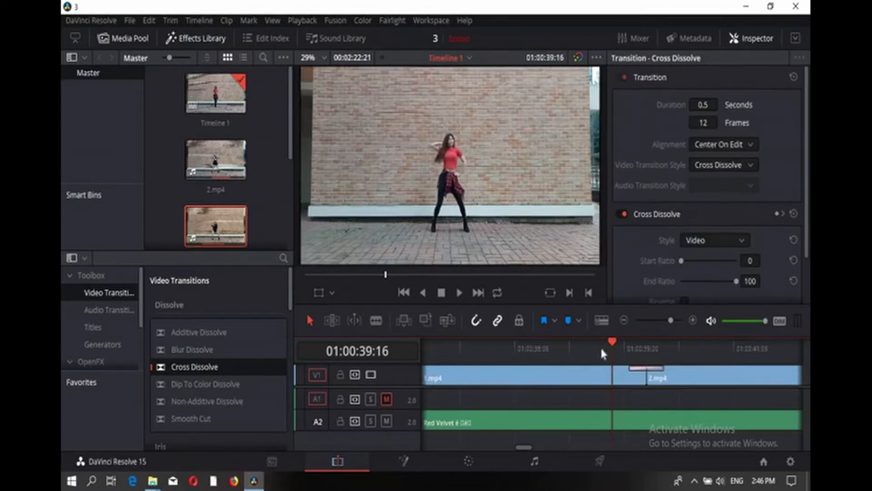
- Play back the shortened Cross Dissolve from just before the cut
{"action": "left_click", "coordinate": [602, 348]}
{"action": "key", "text": "space"}
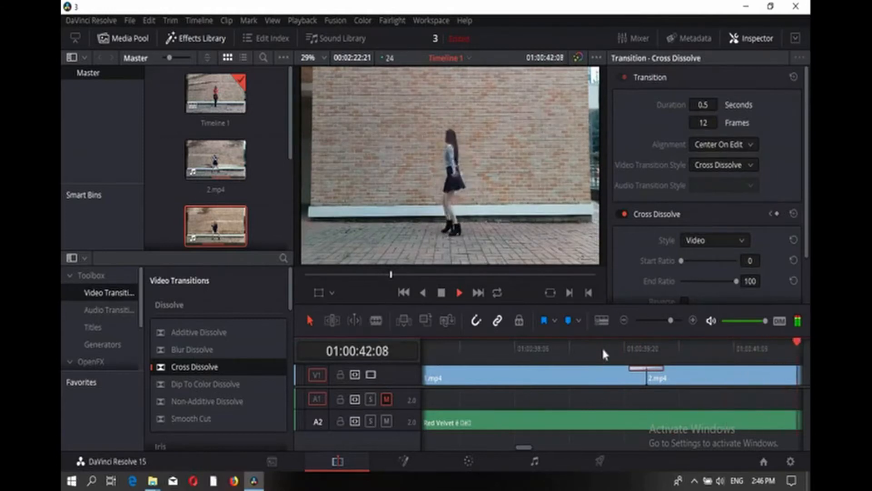
{"action": "key", "text": "space"}
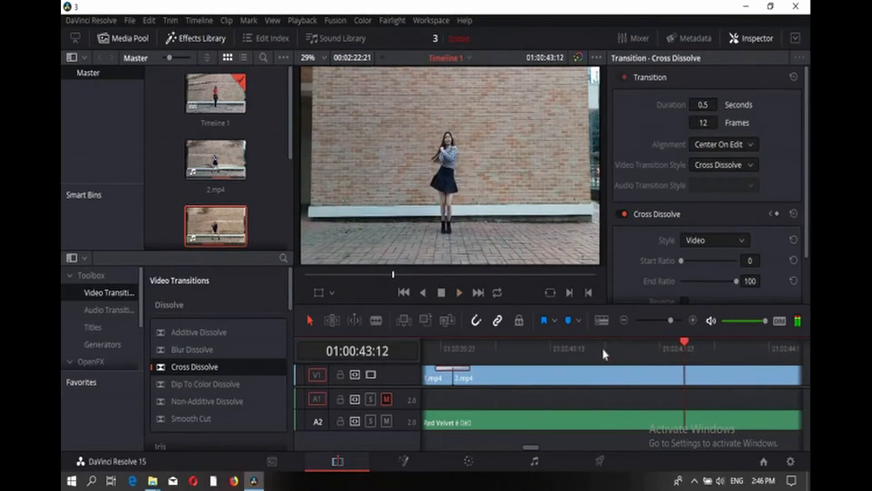
- Add a Dip To Color Dissolve at the cut between 2.mp4 and 3.mp4 and shorten it to 0.8 seconds (18 frames)
{"action": "left_click", "coordinate": [655, 320]}
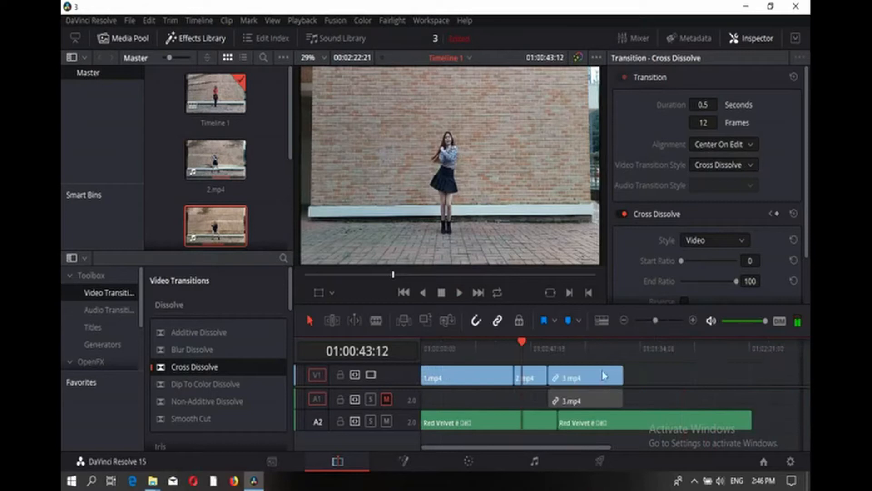
{"action": "left_click", "coordinate": [549, 345]}
{"action": "left_click", "coordinate": [659, 321]}
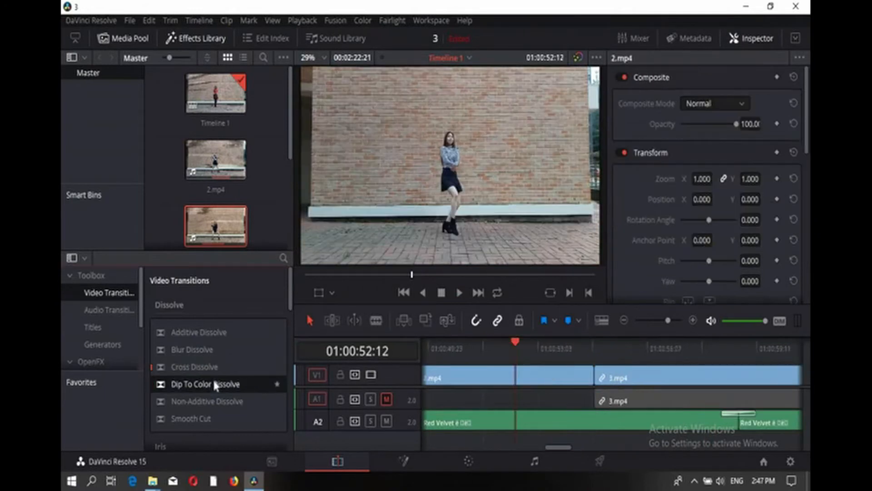
{"action": "left_click_drag", "start_coordinate": [213, 378], "coordinate": [595, 376]}
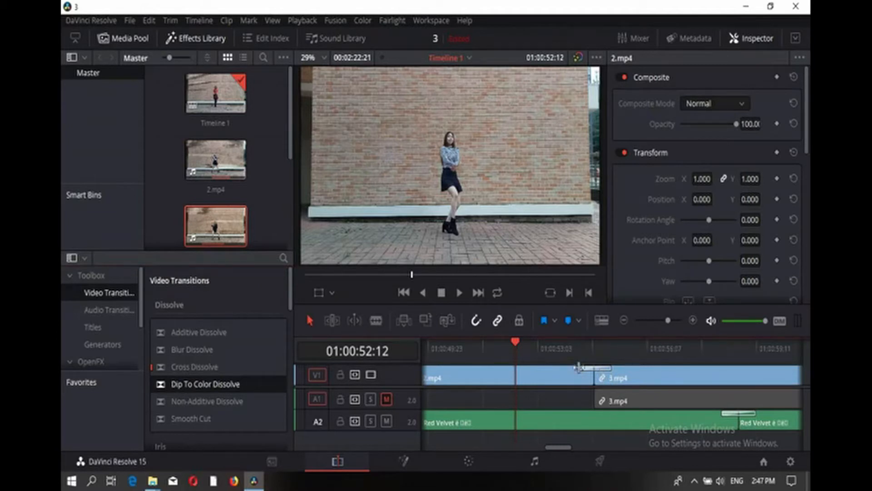
{"action": "left_click_drag", "start_coordinate": [581, 367], "coordinate": [557, 352]}
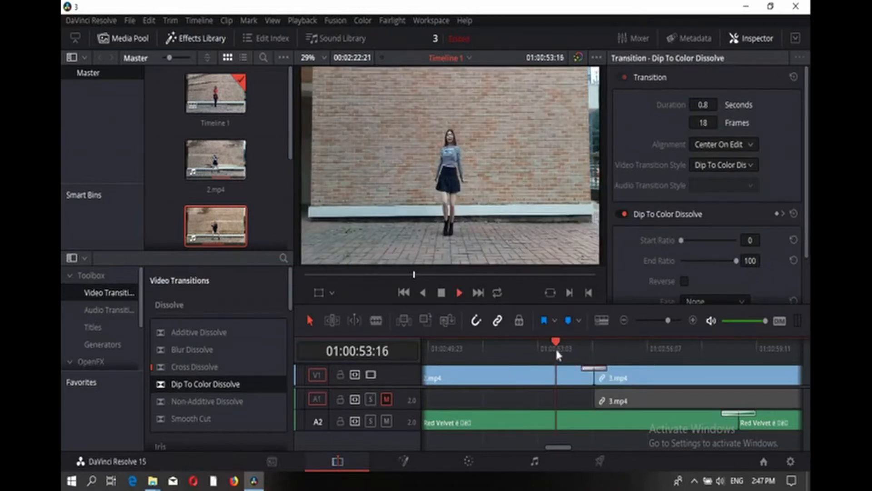
- Play back the Dip To Color Dissolve between 2.mp4 and 3.mp4 and return to just before it
{"action": "key", "text": "space"}
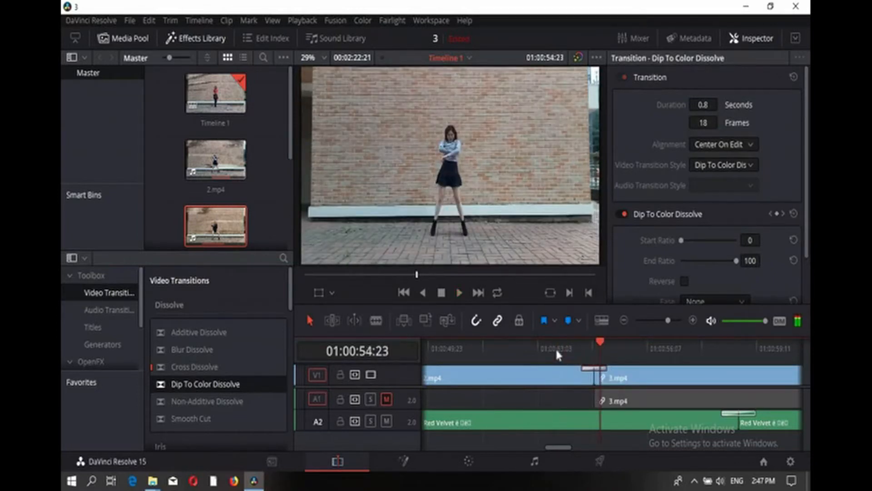
{"action": "key", "text": "space"}
{"action": "key", "text": "space"}
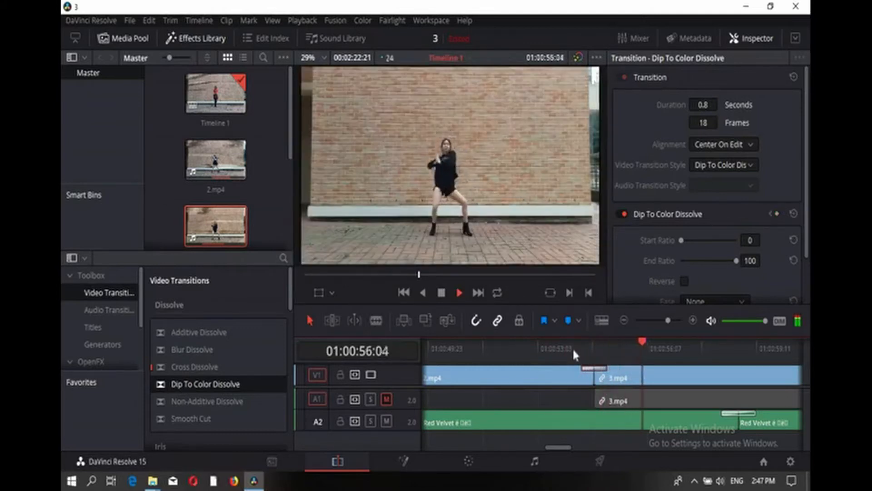
{"action": "key", "text": "space"}
{"action": "left_click", "coordinate": [561, 347]}
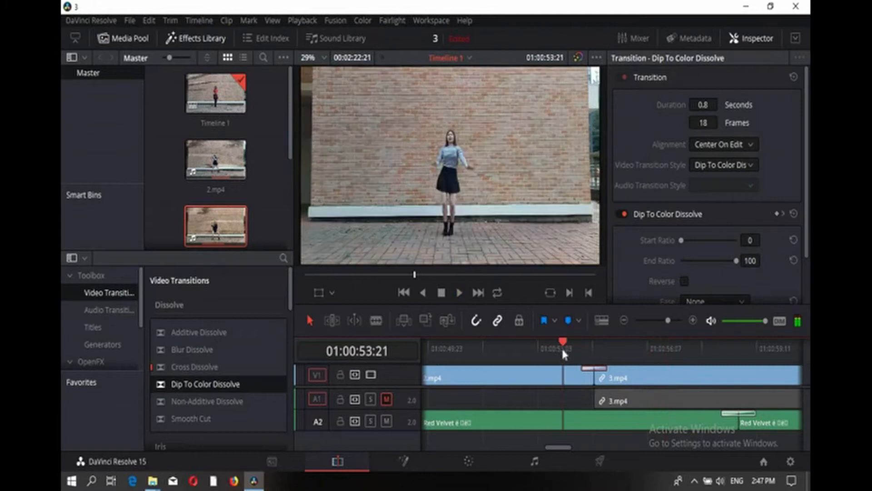
- Play back the transition from 2.mp4 into 3.mp4 and the opening of 3.mp4
{"action": "key", "text": "space"}
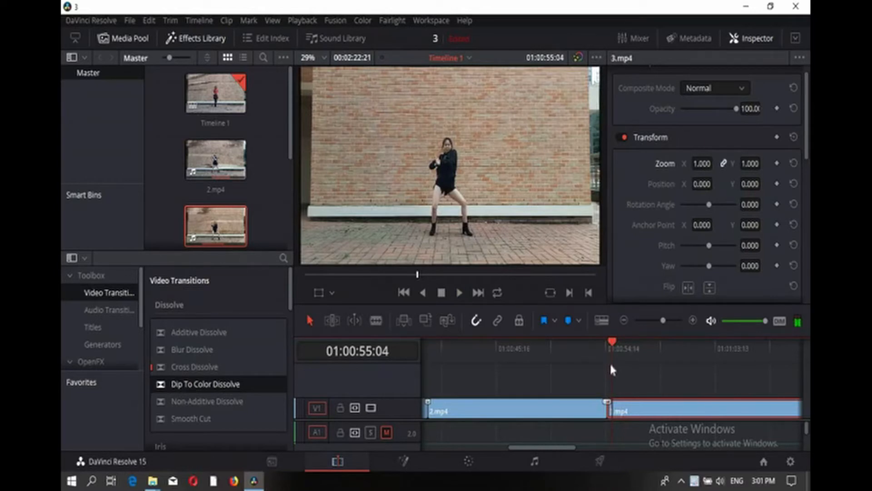
{"action": "key", "text": "space"}
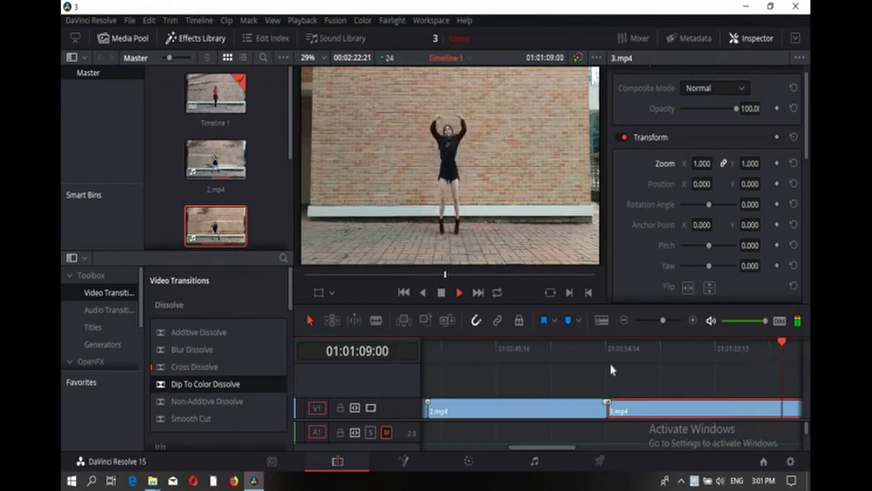
{"action": "key", "text": "space"}
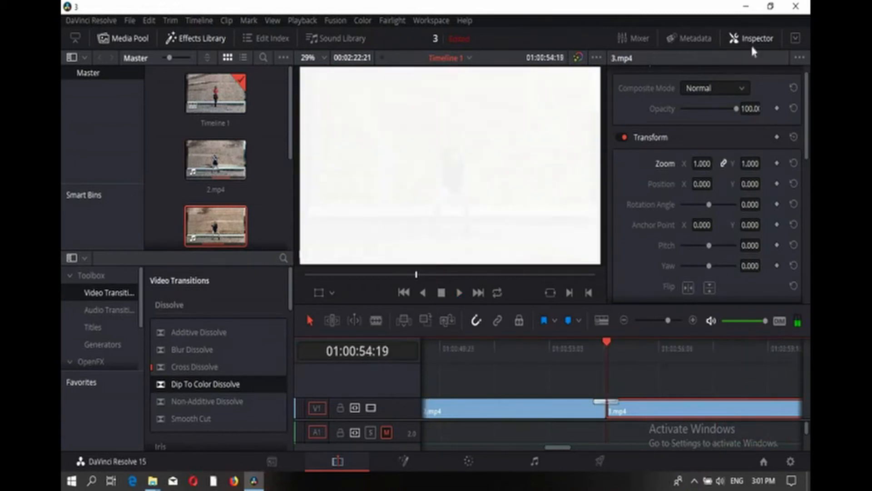
- Add a Transform keyframe at the start of 3.mp4 (01:00:54:19) and set its Zoom to 1.8
{"action": "left_click", "coordinate": [756, 38]}
{"action": "left_click", "coordinate": [756, 38]}
{"action": "left_click", "coordinate": [777, 137]}
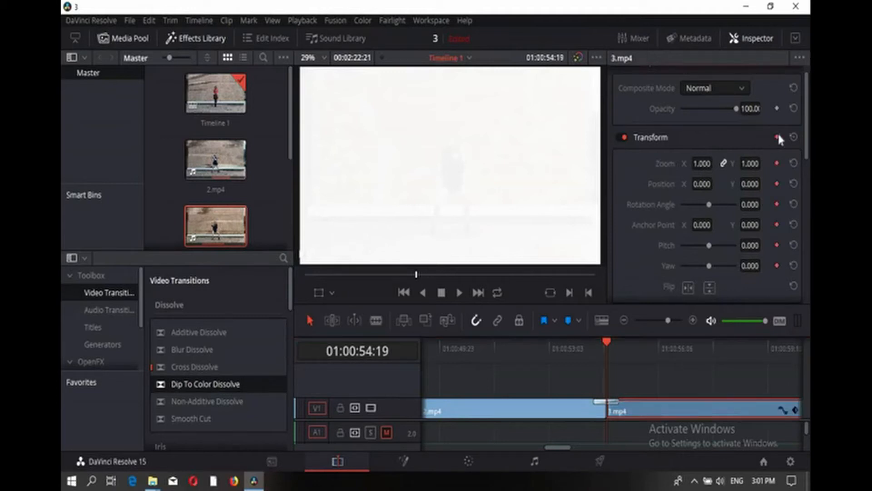
{"action": "double_click", "coordinate": [703, 165]}
{"action": "type", "text": "1.8"}
{"action": "key", "text": "Return"}
- Add a Transform keyframe at 01:00:55:06 in 3.mp4 and set its Zoom to 1
{"action": "key", "text": "space"}
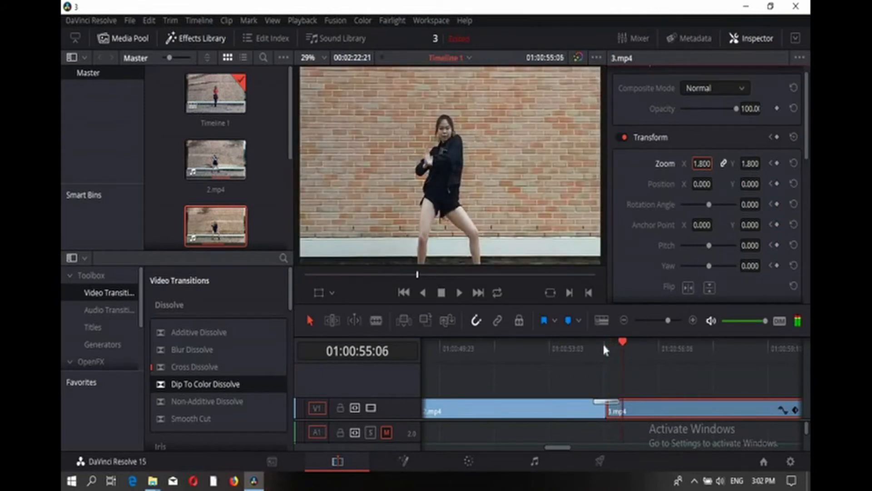
{"action": "key", "text": "Right"}
{"action": "key", "text": "Left"}
{"action": "left_click", "coordinate": [777, 137]}
{"action": "double_click", "coordinate": [702, 163]}
{"action": "type", "text": "1"}
{"action": "key", "text": "Return"}
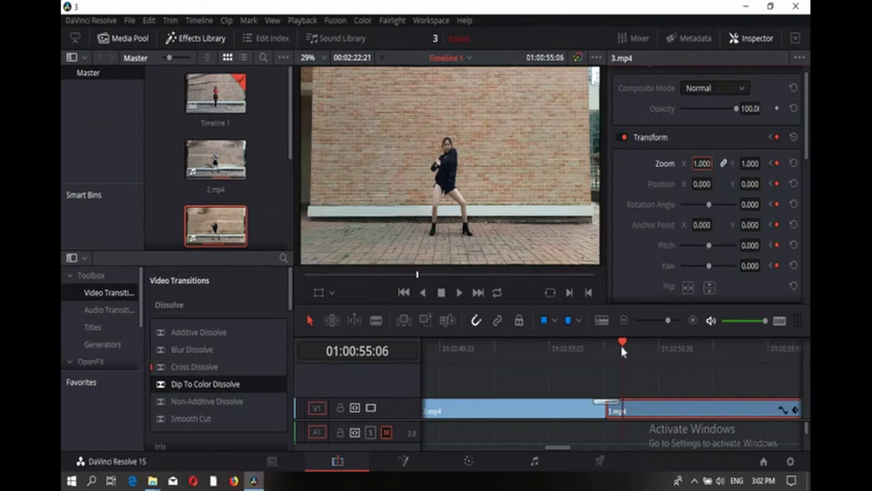
- Play back the zoom-out at the start of 3.mp4 from just before the cut
{"action": "left_click_drag", "start_coordinate": [621, 344], "coordinate": [591, 355]}
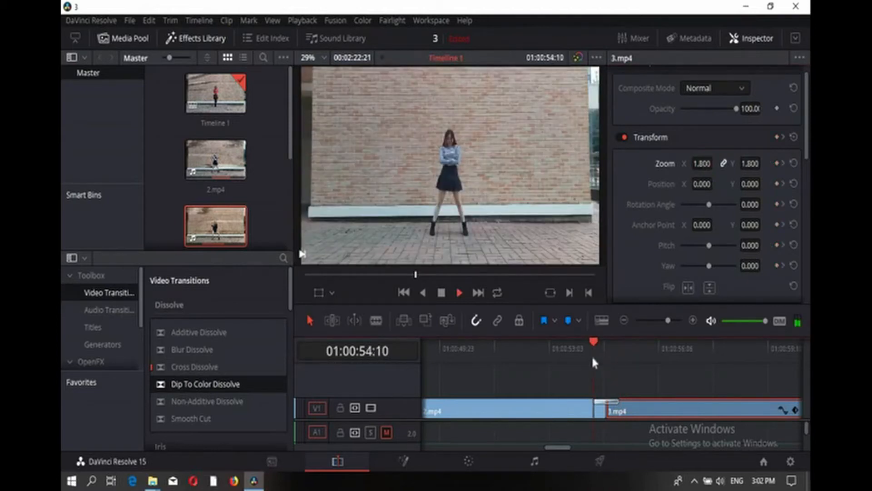
{"action": "key", "text": "space"}
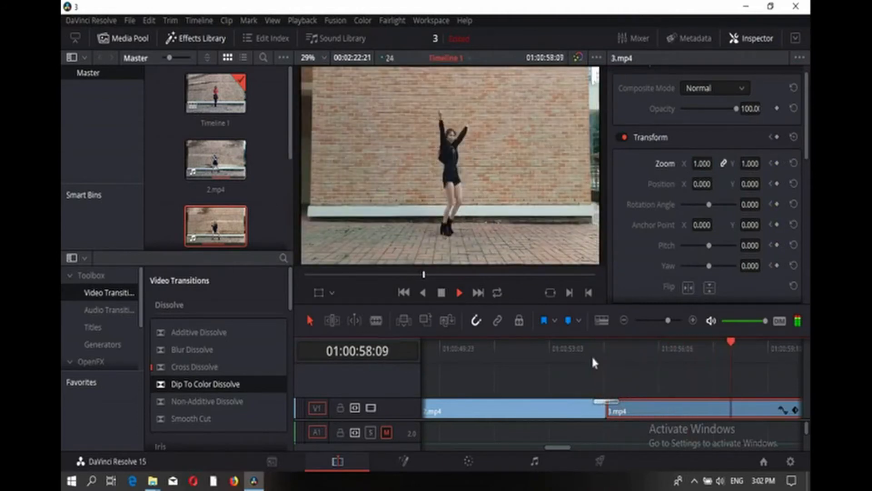
{"action": "key", "text": "space"}
- Add a Transform keyframe at 01:00:55:21 in 3.mp4 and set its Zoom to 1.2
{"action": "left_click_drag", "start_coordinate": [691, 349], "coordinate": [610, 367]}
{"action": "key", "text": "space"}
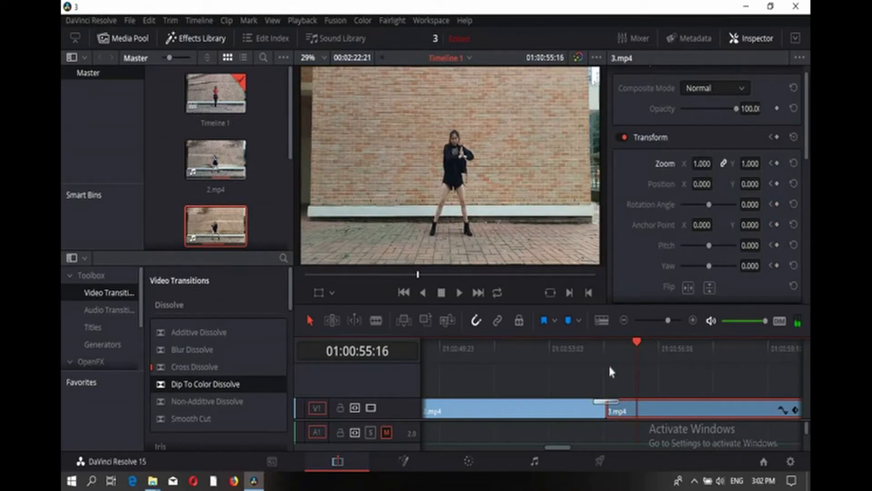
{"action": "left_click", "coordinate": [777, 136]}
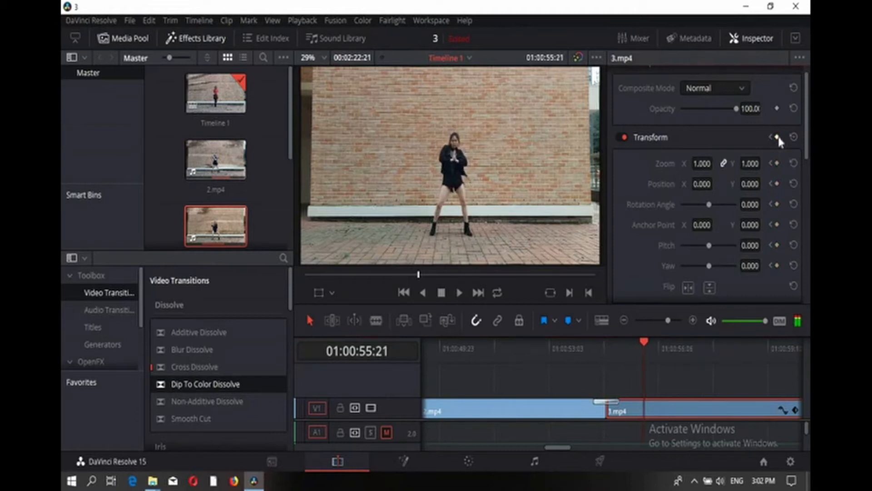
{"action": "left_click", "coordinate": [702, 164]}
{"action": "type", "text": "1.2"}
{"action": "key", "text": "Return"}
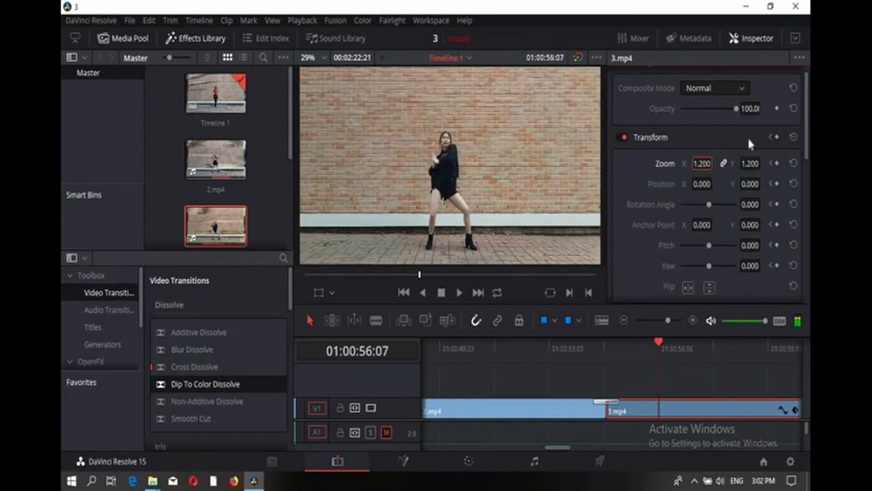
- Add a Transform keyframe at 01:00:56:07 in 3.mp4 and set its Zoom to 1.4
{"action": "left_click", "coordinate": [777, 137]}
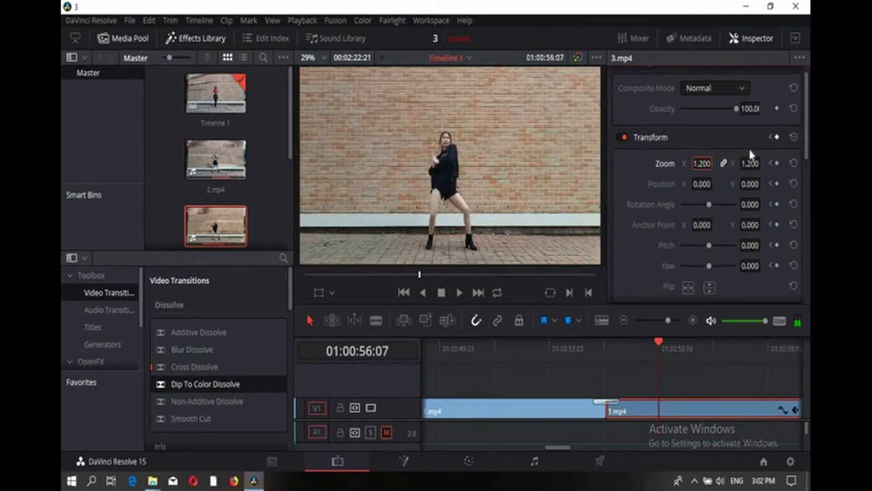
{"action": "double_click", "coordinate": [702, 164]}
{"action": "type", "text": "1.4"}
{"action": "key", "text": "Return"}
- Add a Transform keyframe at 01:00:56:15 in 3.mp4 and set its Zoom to 1
{"action": "key", "text": "space"}
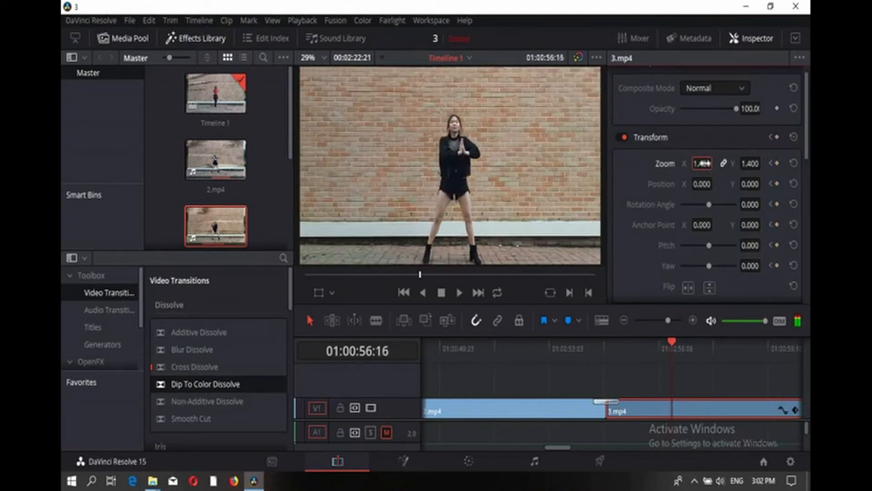
{"action": "key", "text": "Left"}
{"action": "key", "text": "Left"}
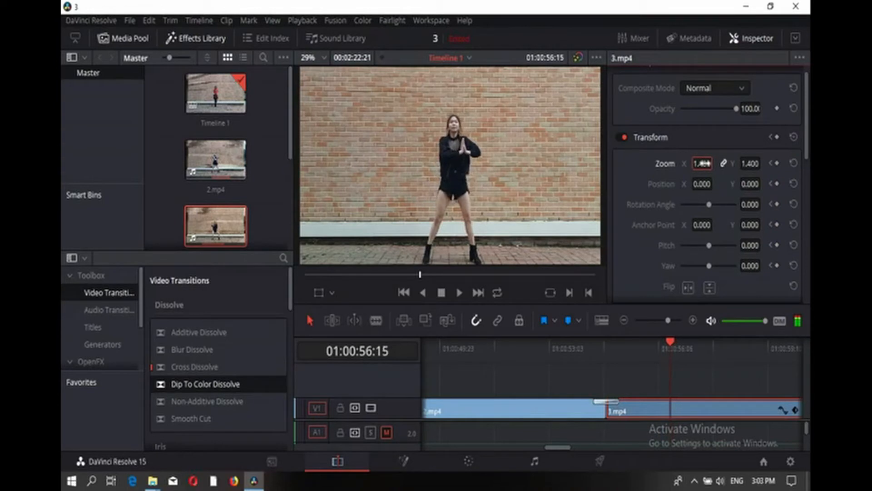
{"action": "left_click", "coordinate": [777, 137]}
{"action": "type", "text": "1"}
{"action": "key", "text": "Return"}
- Add a Transform keyframe at 01:00:56:21 in 3.mp4 and set its Zoom to 1.2
{"action": "key", "text": "space"}
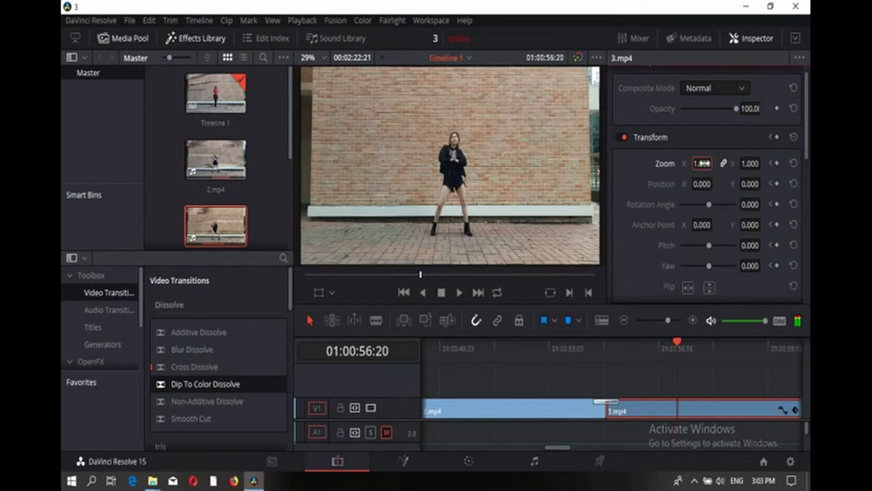
{"action": "left_click", "coordinate": [776, 137]}
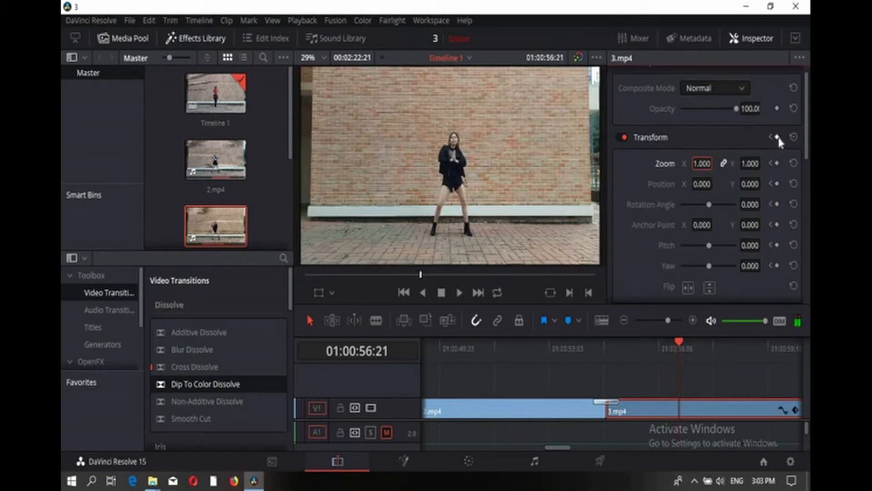
{"action": "type", "text": "1.2"}
{"action": "key", "text": "Return"}
- Add a Transform keyframe at 01:00:57:06 in 3.mp4 and set its Zoom to 1.4
{"action": "key", "text": "Right"}
{"action": "key", "text": "Right"}
{"action": "key", "text": "Right"}
{"action": "key", "text": "Right"}
{"action": "key", "text": "Right"}
{"action": "key", "text": "Right"}
{"action": "key", "text": "Right"}
{"action": "key", "text": "Right"}
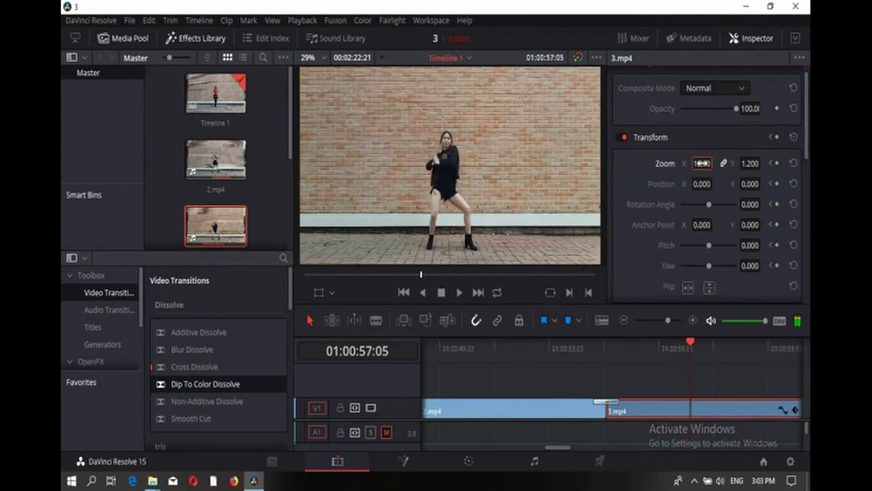
{"action": "key", "text": "Left"}
{"action": "key", "text": "Right"}
{"action": "key", "text": "Right"}
{"action": "key", "text": "Right"}
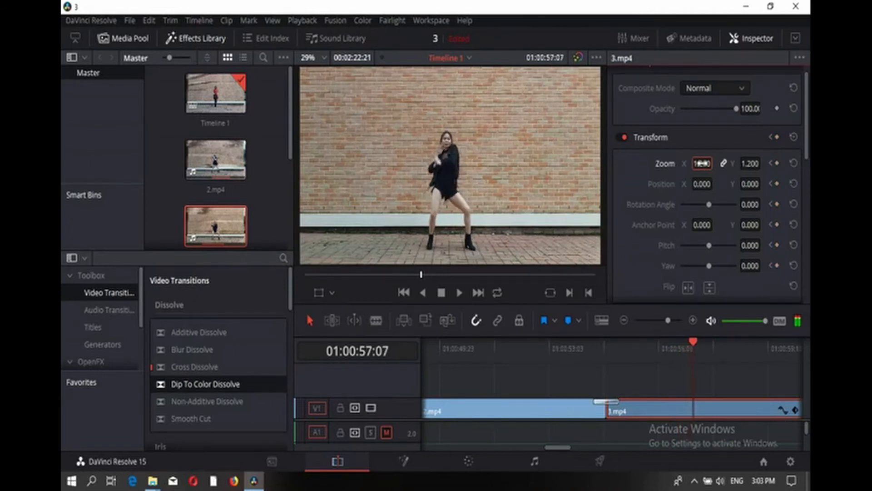
{"action": "key", "text": "Left"}
{"action": "left_click", "coordinate": [777, 137]}
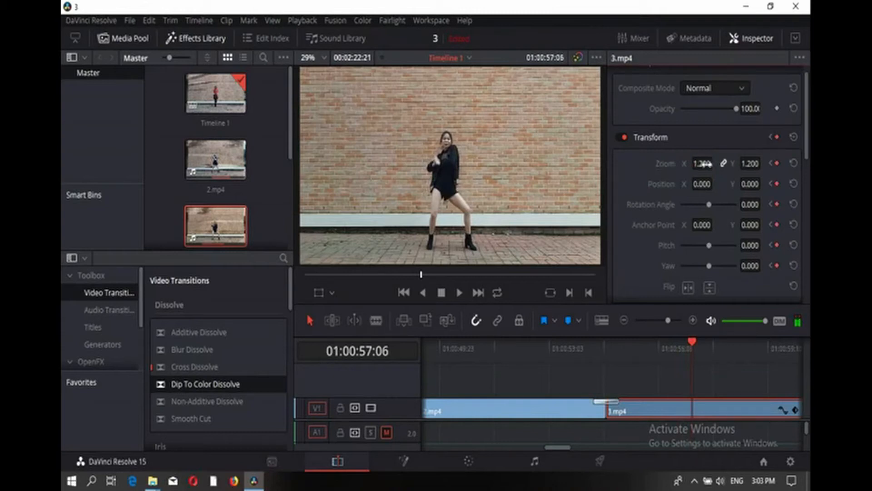
{"action": "double_click", "coordinate": [706, 164]}
{"action": "type", "text": "1.4"}
{"action": "key", "text": "Return"}
- Add a Transform keyframe at 01:00:57:14 in 3.mp4 and set its Zoom to 1
{"action": "key", "text": "space"}
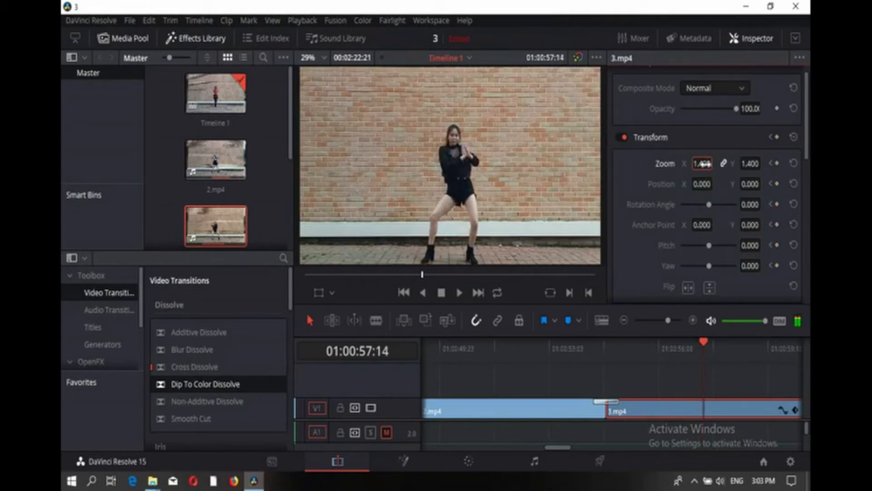
{"action": "key", "text": "Left"}
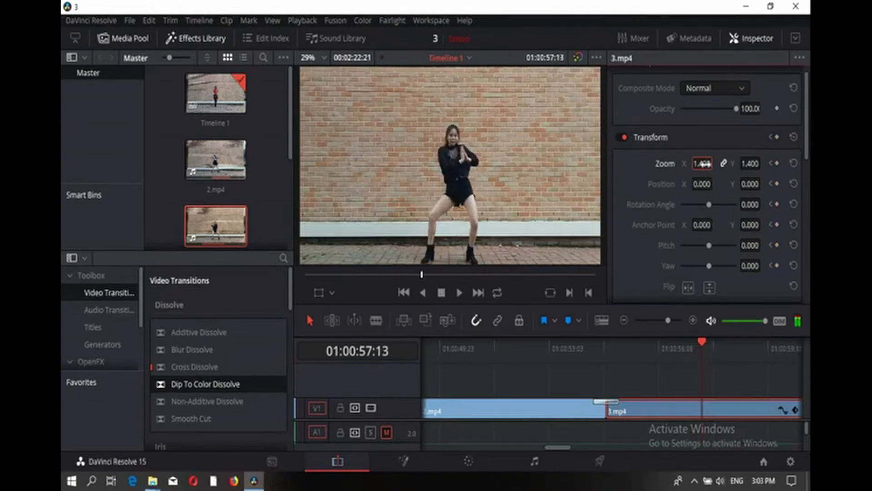
{"action": "key", "text": "Right"}
{"action": "left_click", "coordinate": [777, 137]}
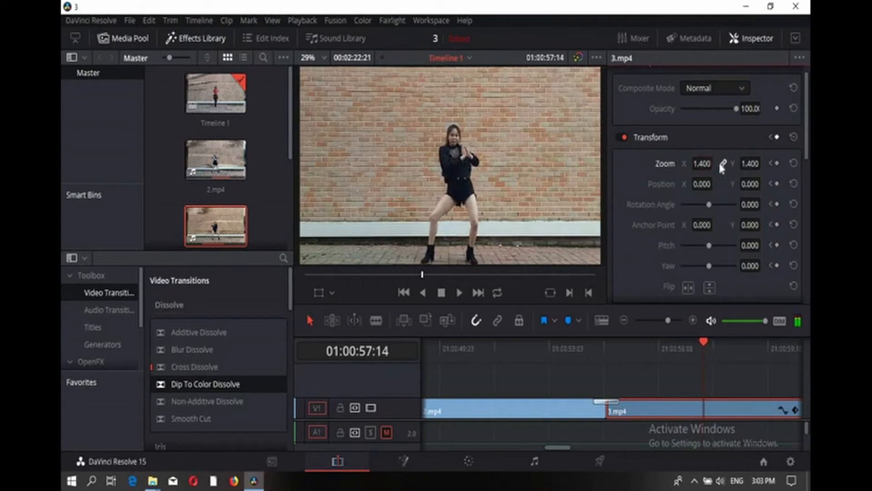
{"action": "double_click", "coordinate": [701, 167]}
{"action": "type", "text": "1"}
{"action": "key", "text": "Return"}
- Add a Transform keyframe at 01:00:58:02 in 3.mp4 and set its Zoom to 1.3
{"action": "key", "text": "space"}
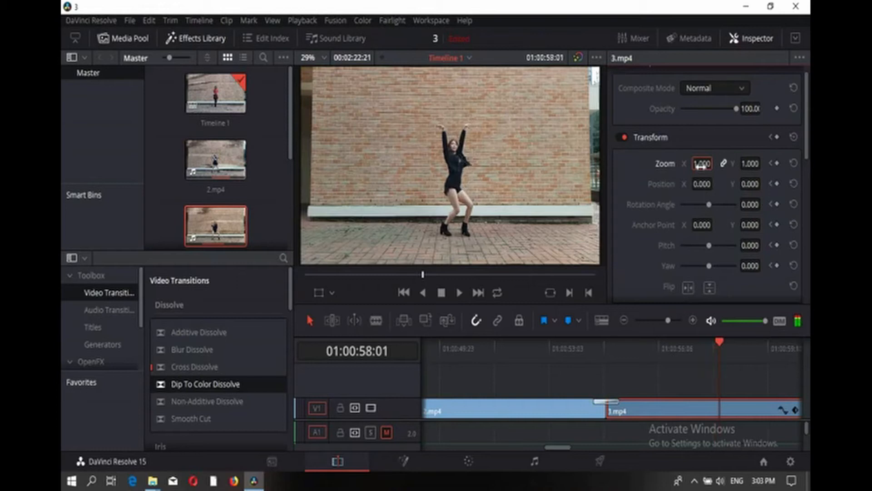
{"action": "left_click", "coordinate": [777, 137]}
{"action": "left_click", "coordinate": [702, 163]}
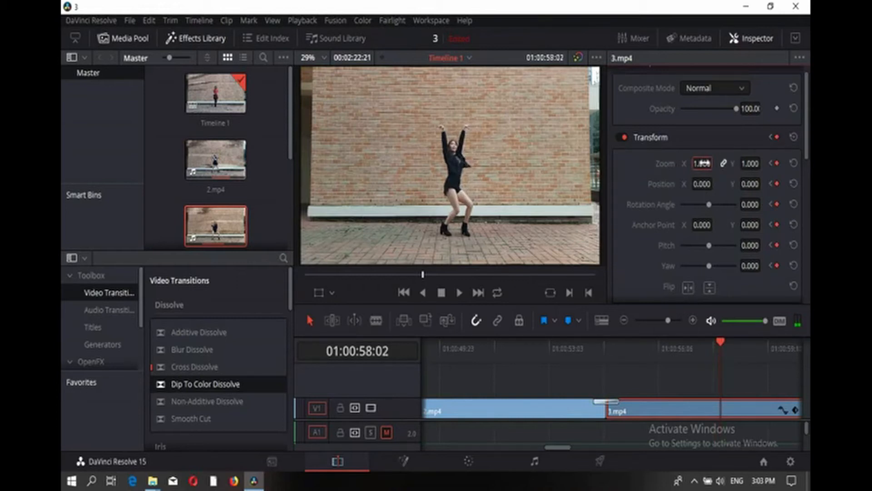
{"action": "type", "text": "1.3"}
{"action": "key", "text": "Return"}
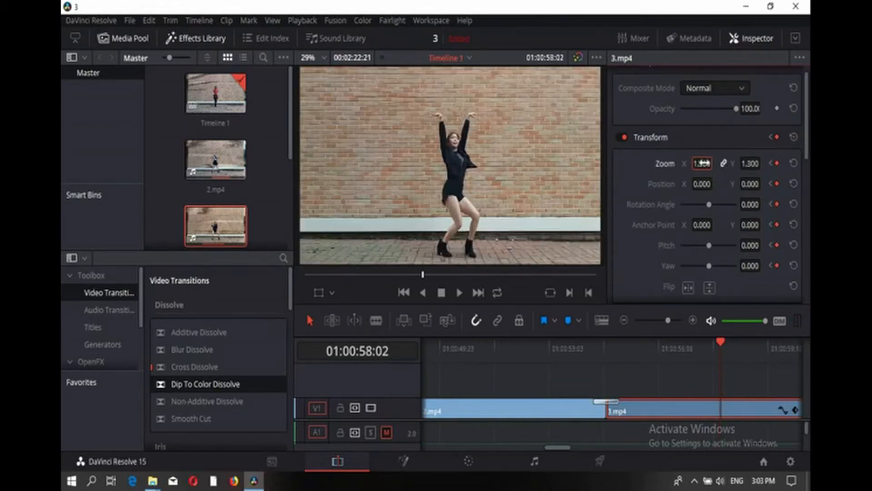
- Add a Transform keyframe at 01:00:58:15 in 3.mp4 and set its Zoom to 1
{"action": "key", "text": "space"}
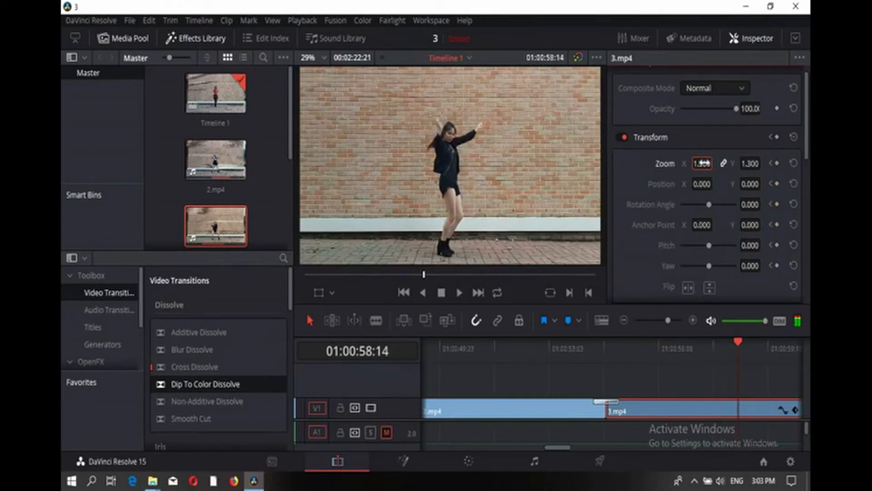
{"action": "left_click", "coordinate": [777, 137]}
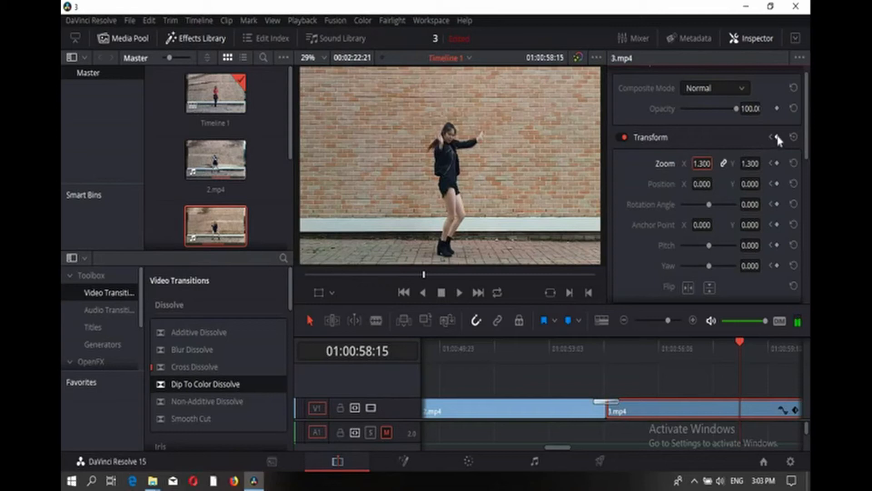
{"action": "double_click", "coordinate": [704, 164]}
{"action": "type", "text": "1"}
{"action": "key", "text": "Return"}
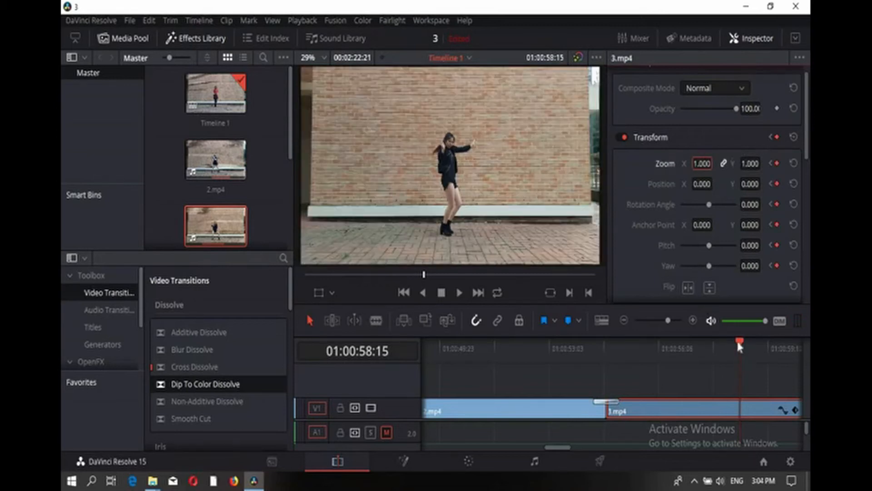
- Play back the whole sequence of zoom keyframes in 3.mp4 from just before the cut
{"action": "left_click_drag", "start_coordinate": [737, 345], "coordinate": [598, 371]}
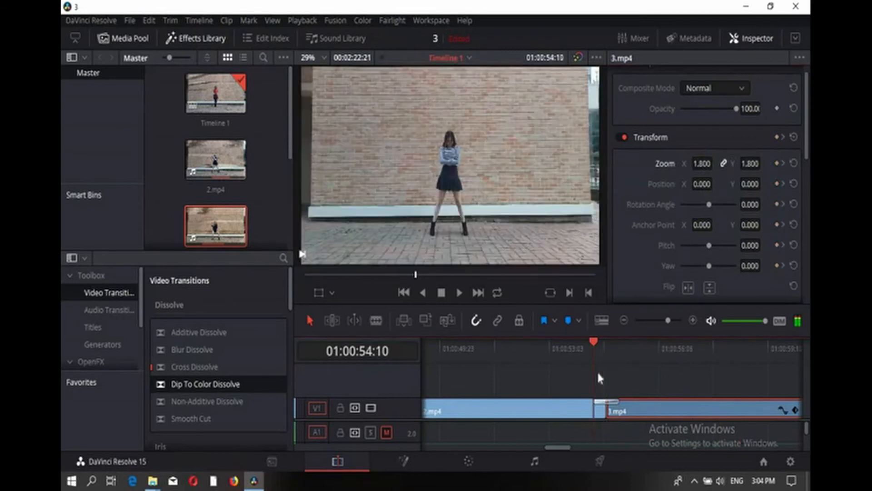
{"action": "key", "text": "space"}
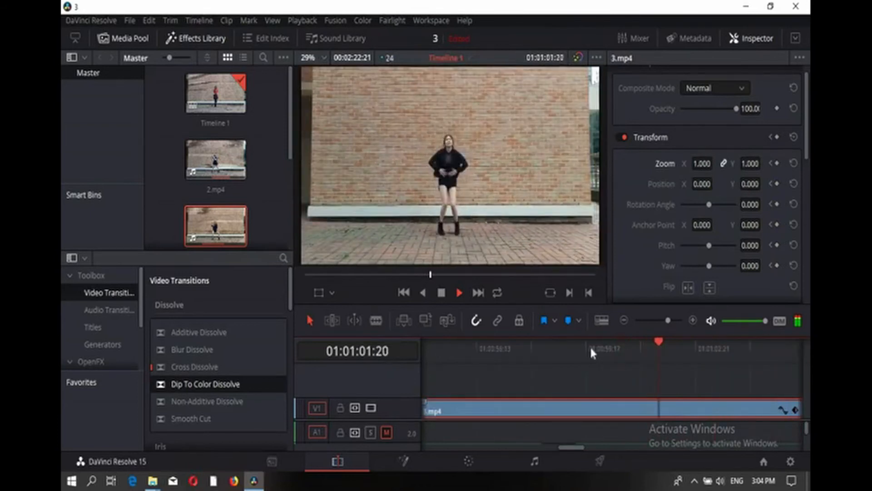
{"action": "key", "text": "space"}
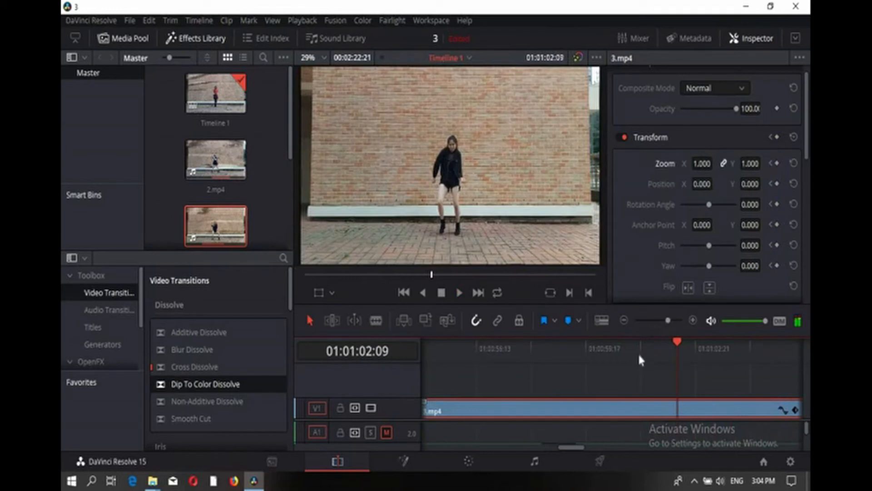
- Add a Transform keyframe at 01:00:59:00 in 3.mp4 without changing its Zoom, and play on from there
{"action": "left_click", "coordinate": [662, 318]}
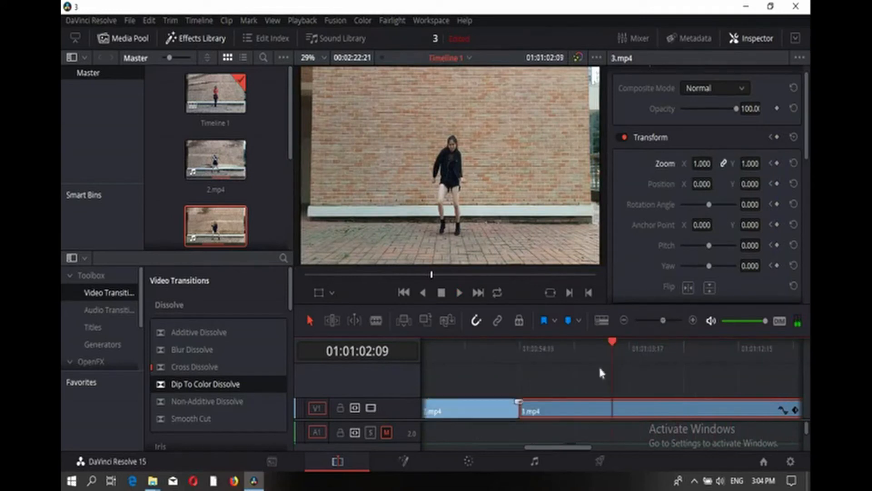
{"action": "left_click", "coordinate": [563, 357]}
{"action": "key", "text": "space"}
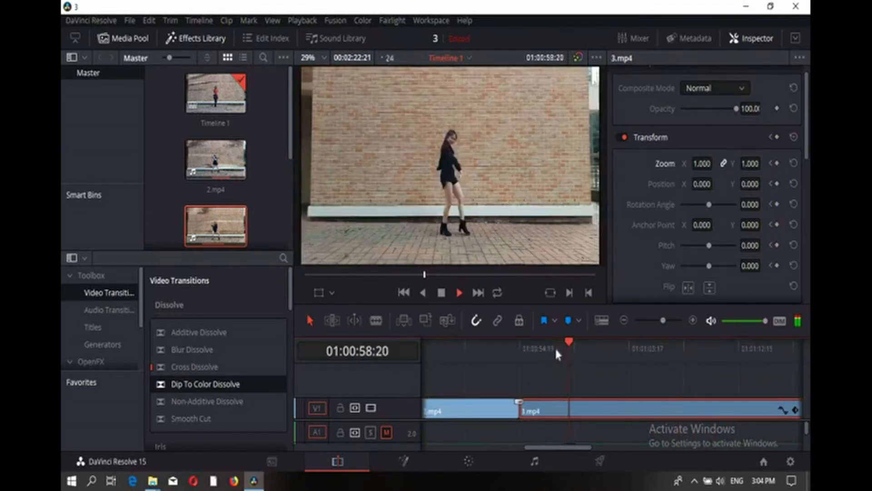
{"action": "key", "text": "space"}
{"action": "left_click", "coordinate": [777, 138]}
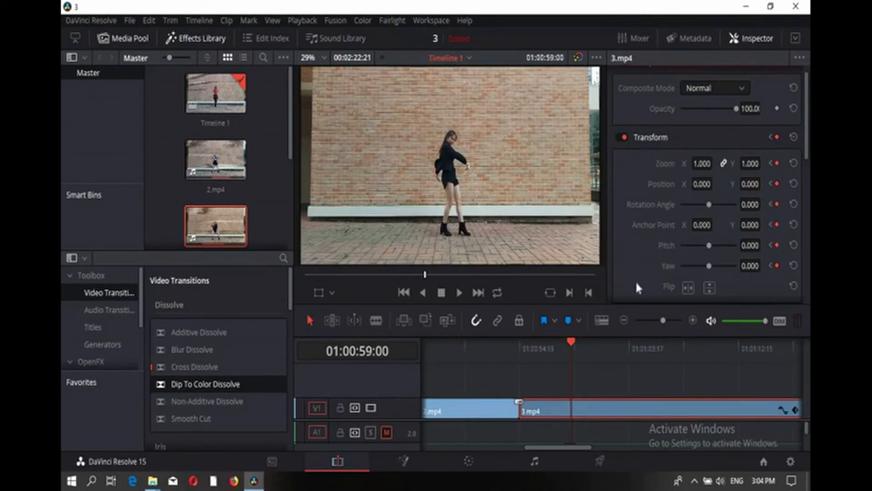
{"action": "key", "text": "space"}
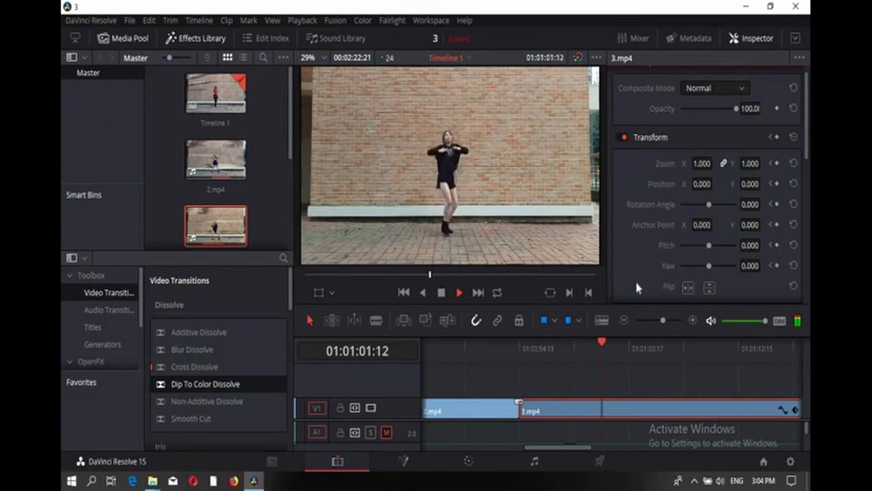
- Add a Transform keyframe at 01:01:02:11 in 3.mp4 and set its Zoom to 1.4
{"action": "key", "text": "space"}
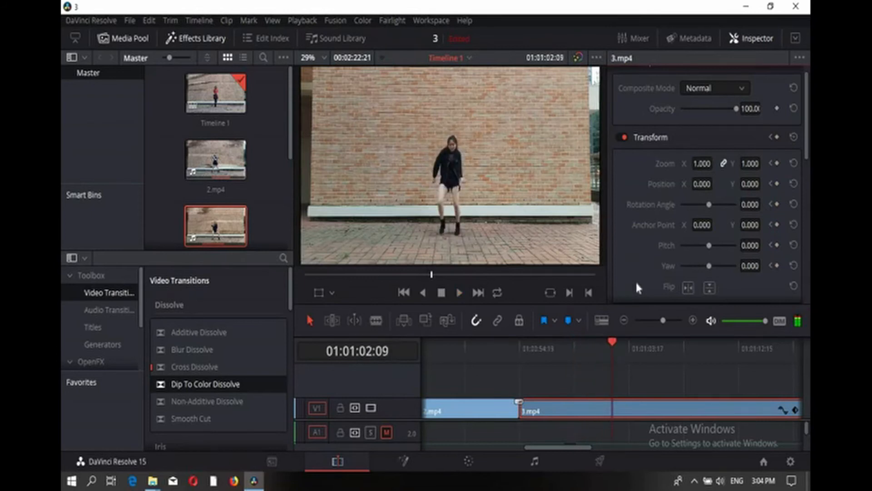
{"action": "key", "text": "Right"}
{"action": "key", "text": "Right"}
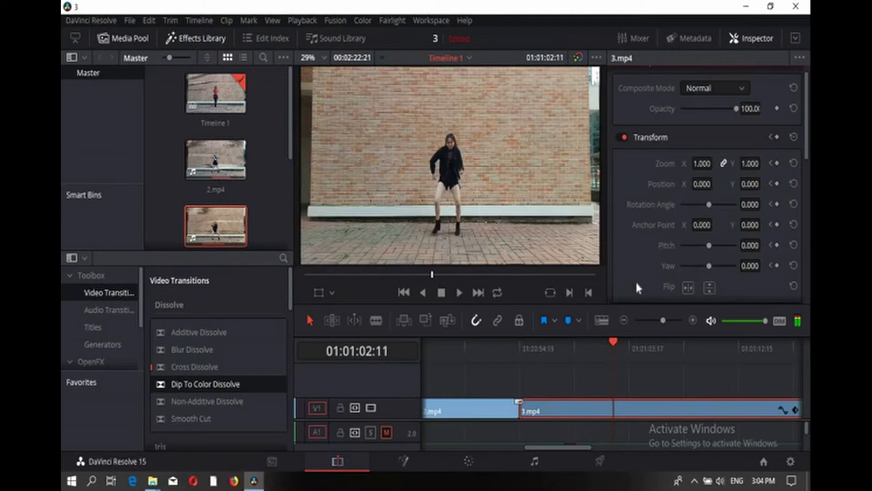
{"action": "left_click", "coordinate": [776, 137]}
{"action": "double_click", "coordinate": [702, 163]}
{"action": "type", "text": "1."}
{"action": "type", "text": "4"}
{"action": "key", "text": "Return"}
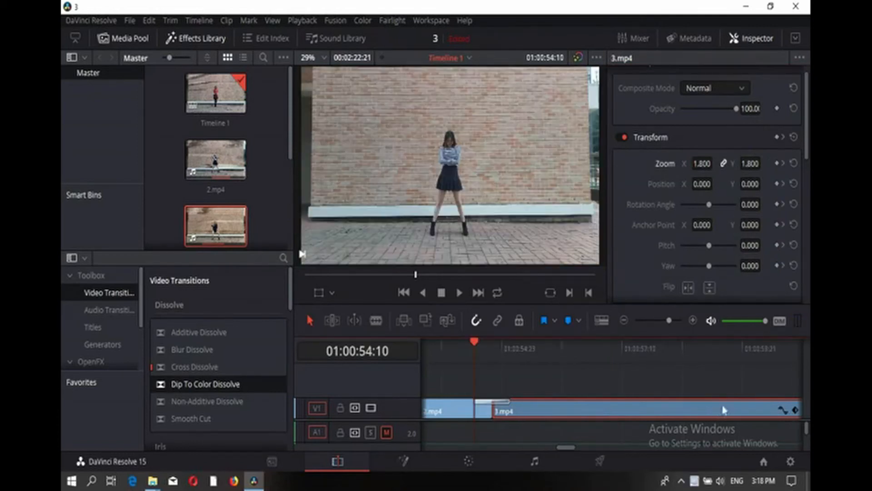
- Show the keyframe curve of 3.mp4 on the timeline and play back the zooms from 01:00:54:10 to review them
{"action": "left_click", "coordinate": [783, 410]}
{"action": "scroll", "coordinate": [693, 399], "scroll_direction": "down", "scroll_amount": 2}
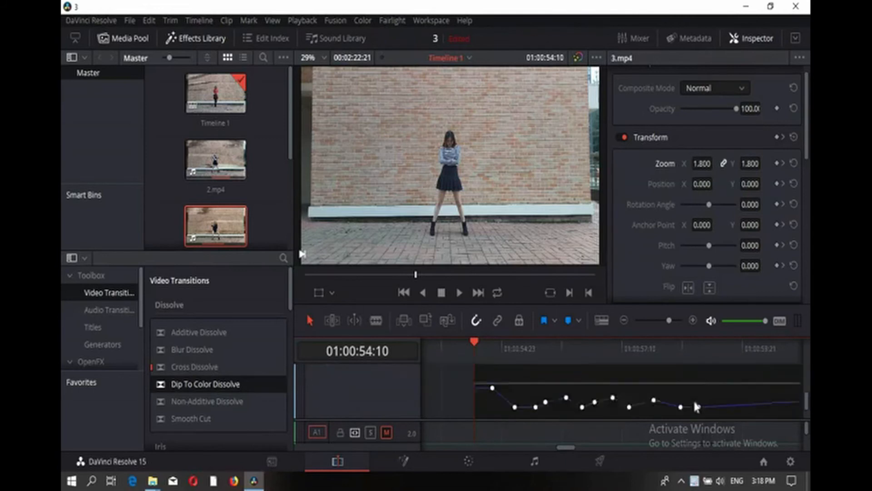
{"action": "scroll", "coordinate": [694, 400], "scroll_direction": "up", "scroll_amount": 1}
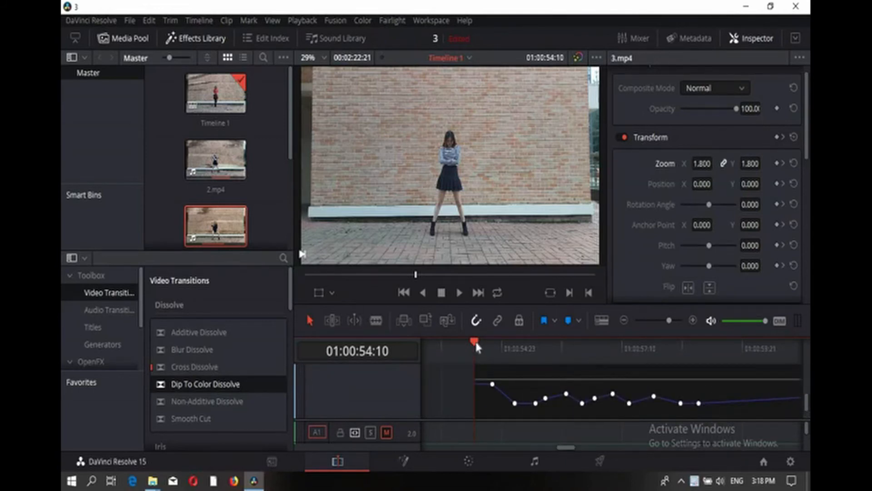
{"action": "left_click", "coordinate": [456, 293]}
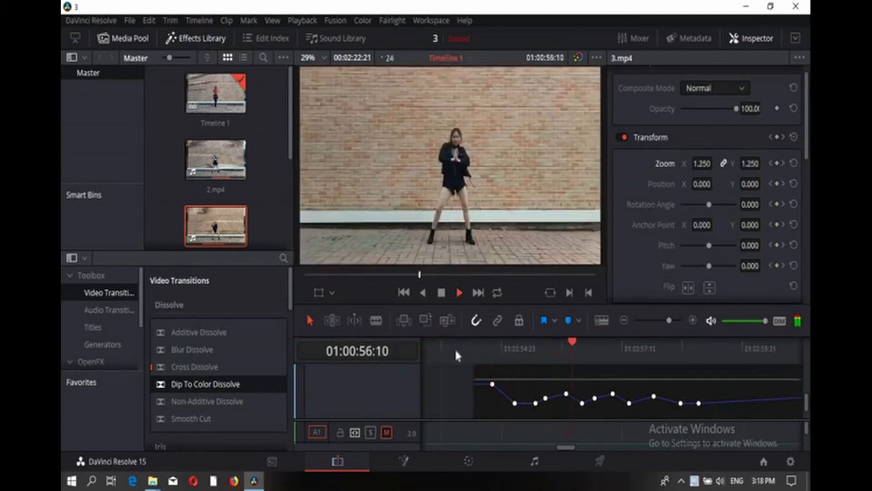
{"action": "key", "text": "space"}
{"action": "left_click", "coordinate": [475, 348]}
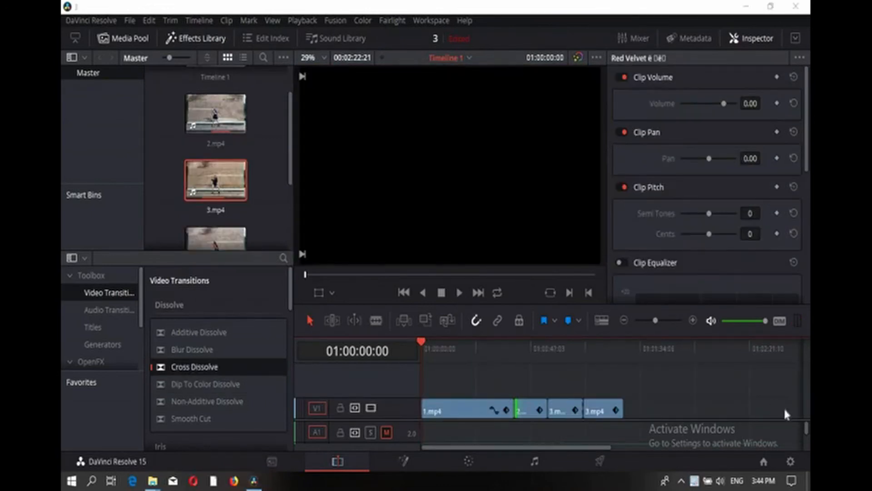
- Switch to the Deliver page and name the render file "editing tutorial"
{"action": "left_click", "coordinate": [599, 462]}
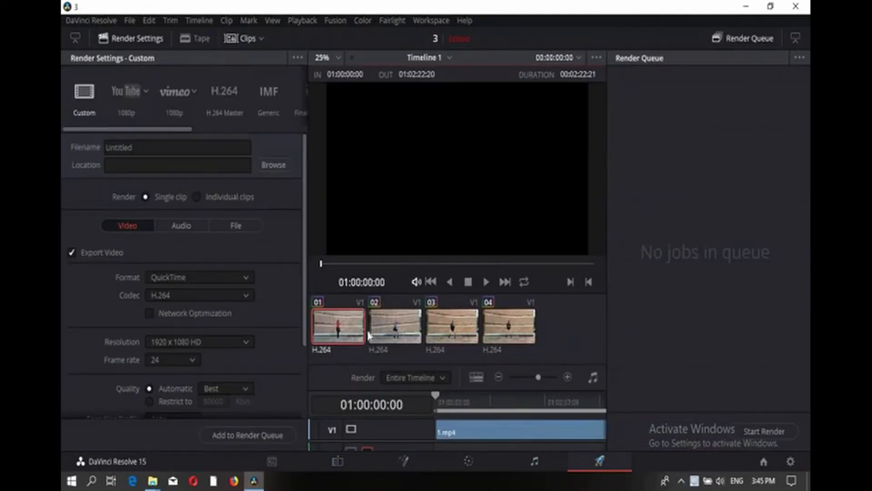
{"action": "left_click", "coordinate": [175, 147]}
{"action": "key", "text": "BackSpace"}
{"action": "key", "text": "BackSpace"}
{"action": "key", "text": "BackSpace"}
{"action": "key", "text": "BackSpace"}
{"action": "key", "text": "BackSpace"}
{"action": "key", "text": "BackSpace"}
{"action": "key", "text": "BackSpace"}
{"action": "key", "text": "BackSpace"}
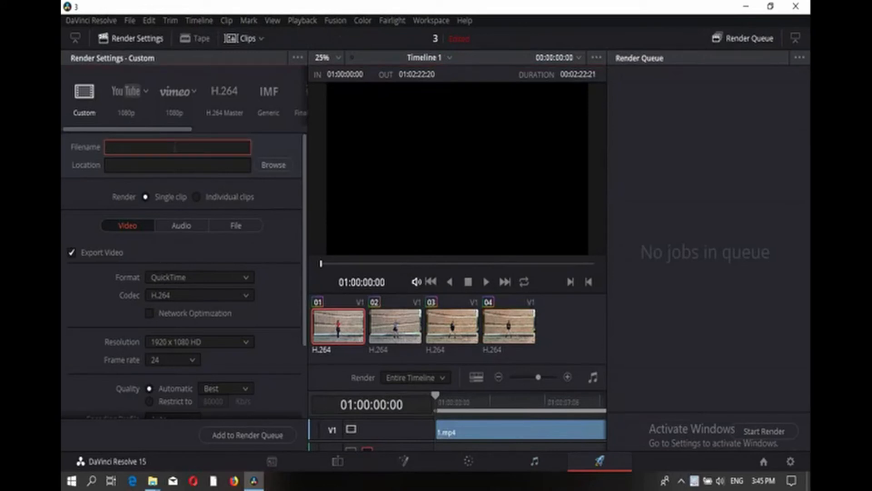
{"action": "type", "text": "editing tutorial"}
- Set the render location to the editing tutorial folder inside Videos > Project101 > red velvet
{"action": "left_click", "coordinate": [275, 165]}
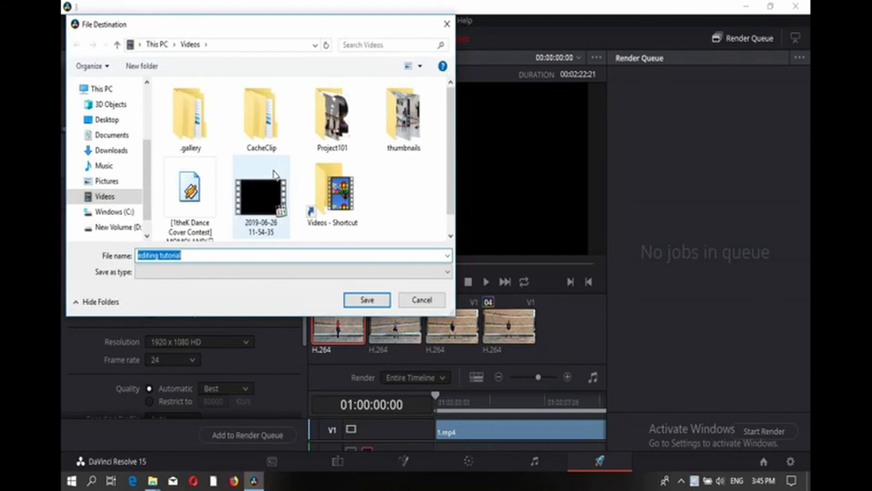
{"action": "left_click", "coordinate": [326, 145]}
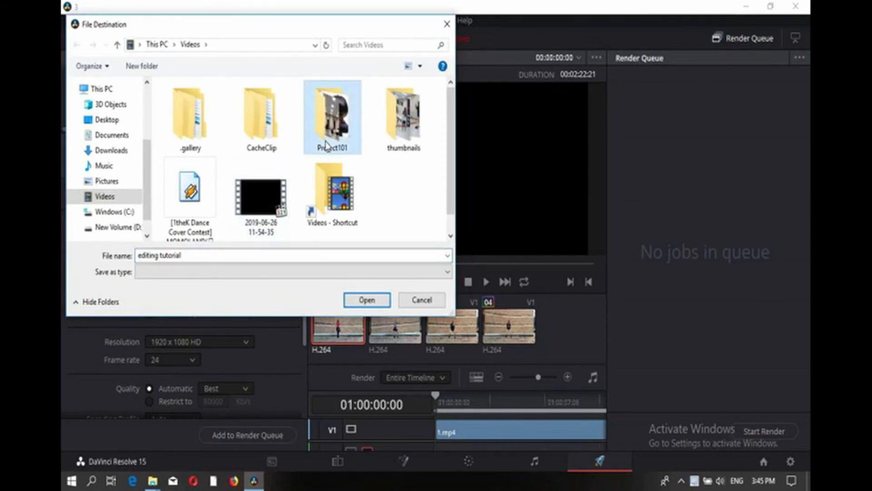
{"action": "double_click", "coordinate": [326, 145]}
{"action": "left_click", "coordinate": [256, 150]}
{"action": "scroll", "coordinate": [257, 151], "scroll_direction": "down", "scroll_amount": 3}
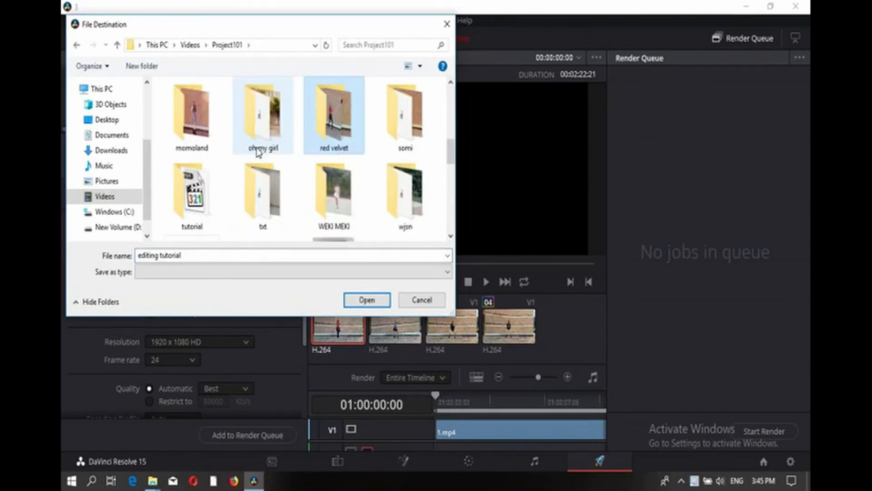
{"action": "double_click", "coordinate": [332, 132]}
{"action": "left_click", "coordinate": [196, 133]}
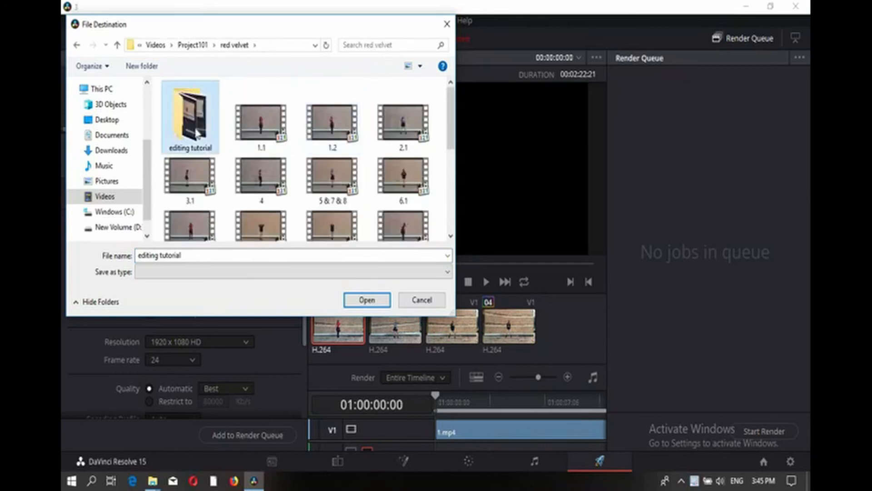
{"action": "double_click", "coordinate": [196, 133]}
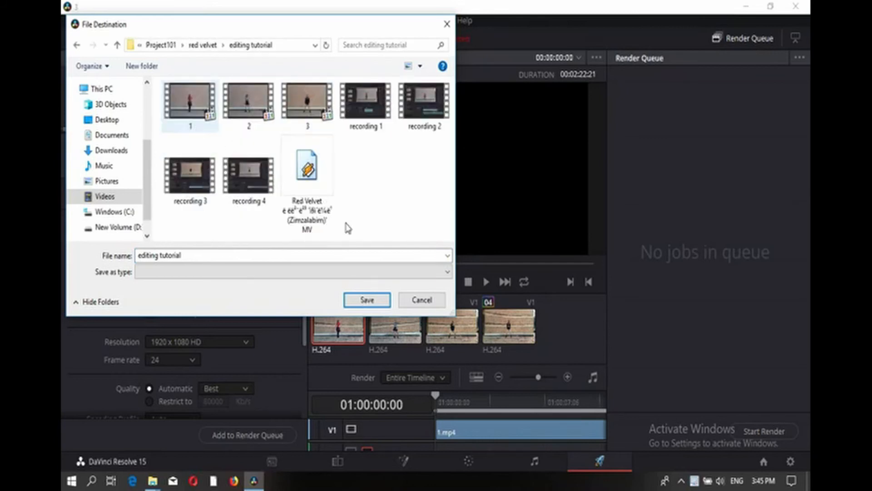
{"action": "left_click", "coordinate": [361, 300]}
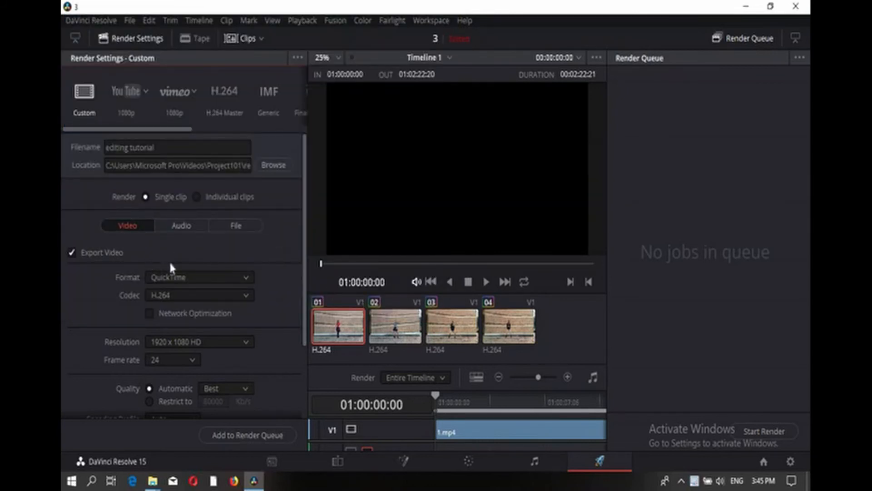
- Set the video export format to MP4
{"action": "left_click", "coordinate": [208, 276]}
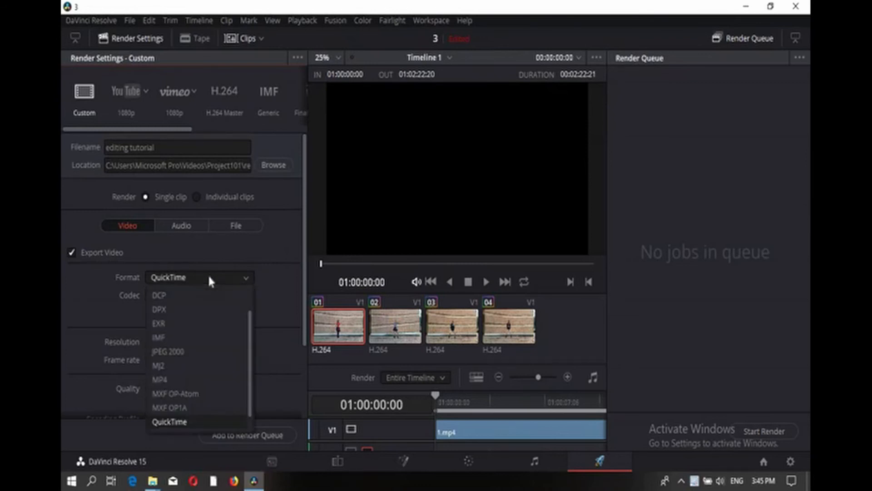
{"action": "left_click", "coordinate": [190, 380]}
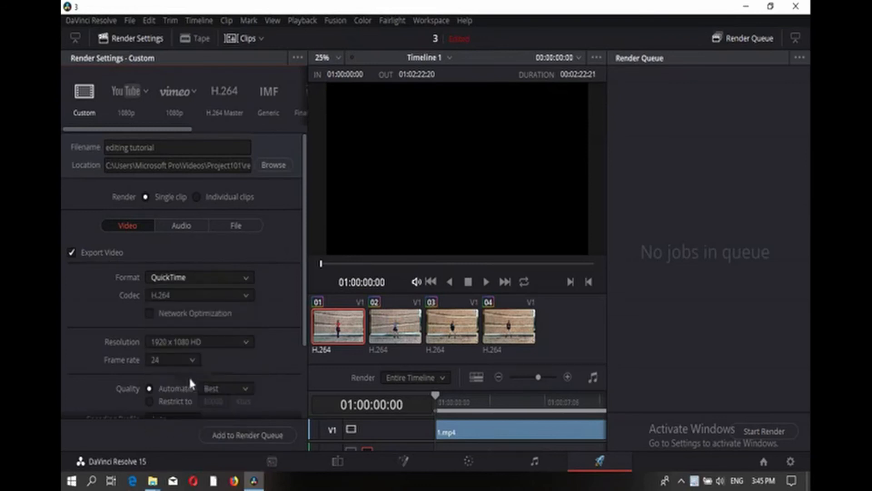
- Add Timeline 1 to the render queue as a job and start rendering it
{"action": "scroll", "coordinate": [271, 383], "scroll_direction": "down", "scroll_amount": 3}
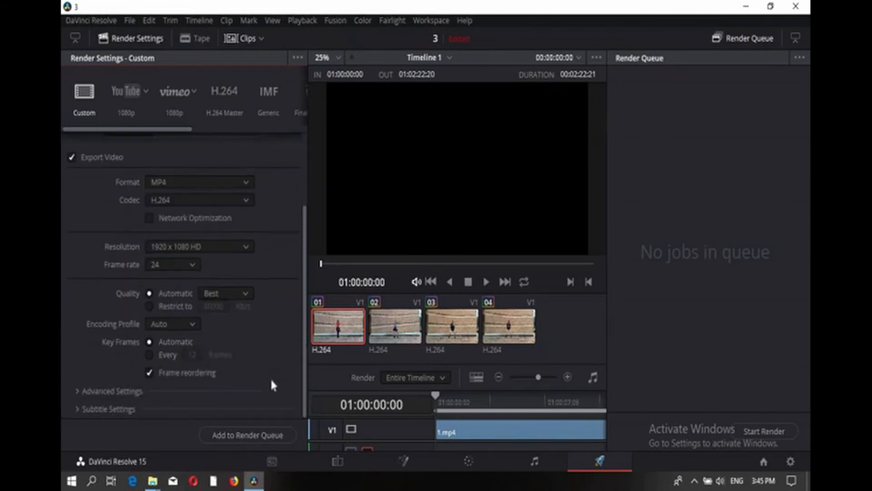
{"action": "left_click", "coordinate": [272, 435]}
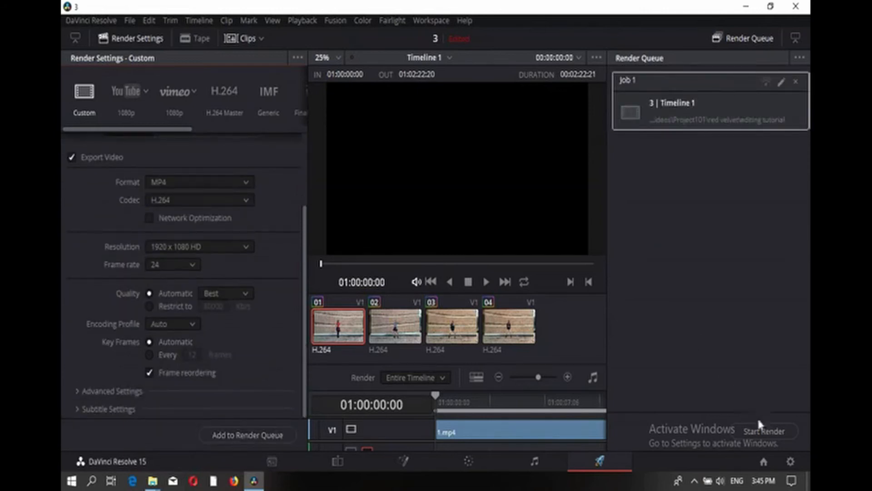
{"action": "left_click", "coordinate": [762, 429]}
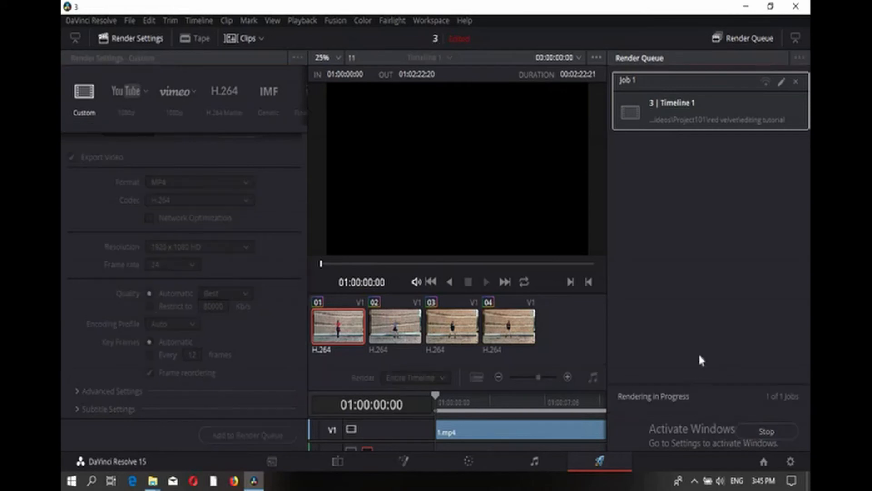